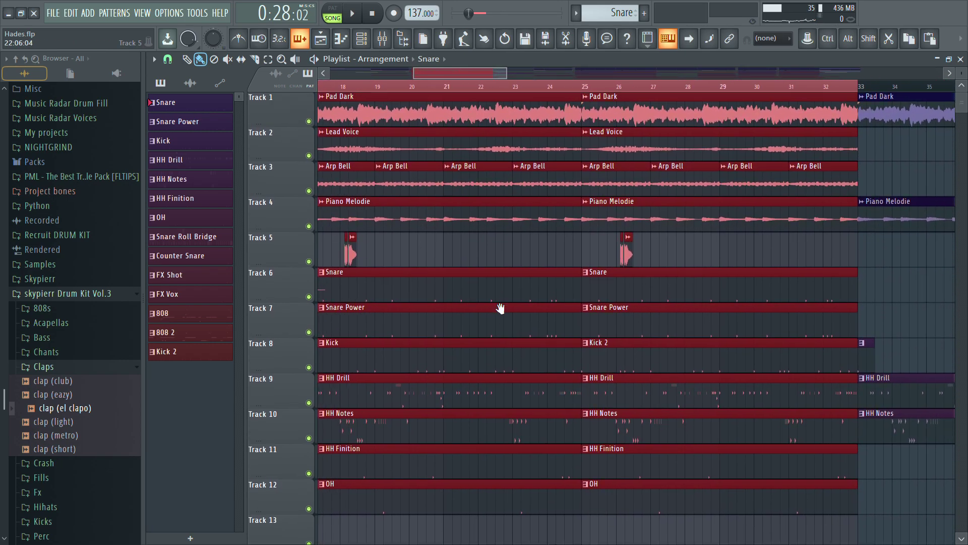
Step: Solo the Pad Dark track and then the Lead Voice track, playing each one from bar 17
right_click(309, 122)
key("space")
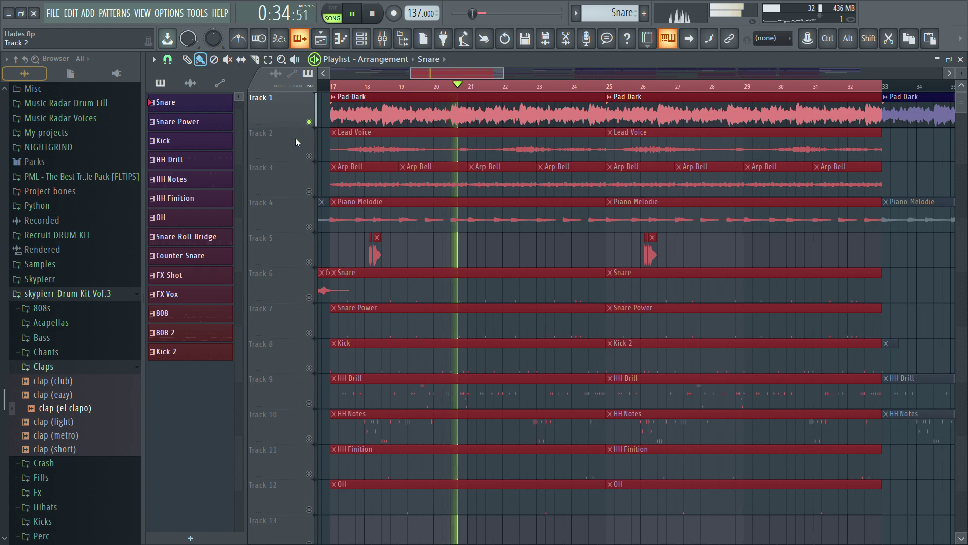
right_click(309, 157)
key("space")
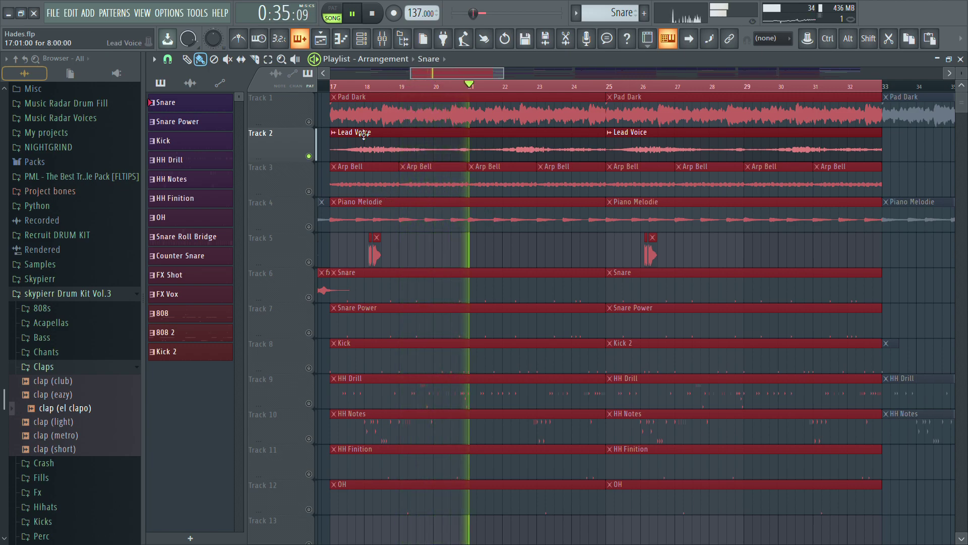
left_click(337, 90)
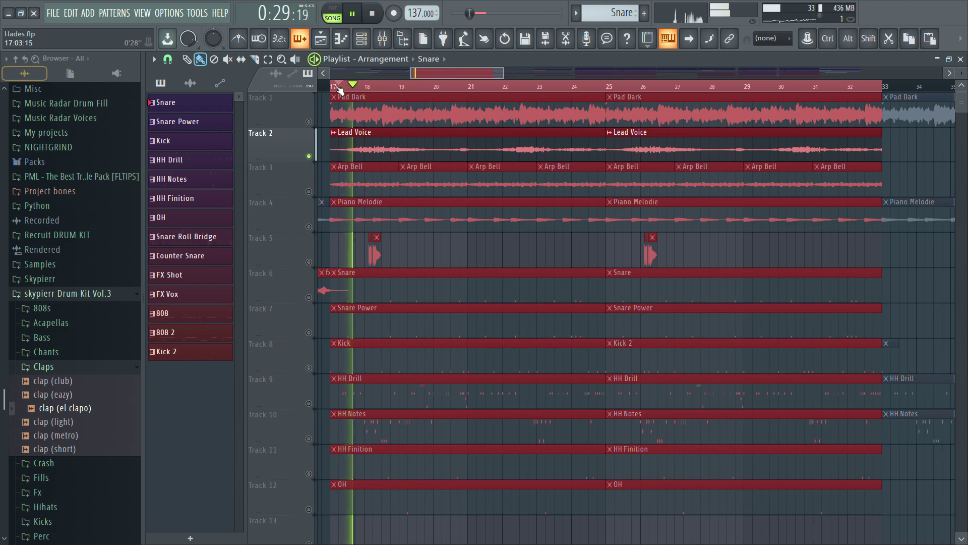
Step: Solo and play the Arp Bell track, followed by the Piano Melodie track
right_click(309, 190)
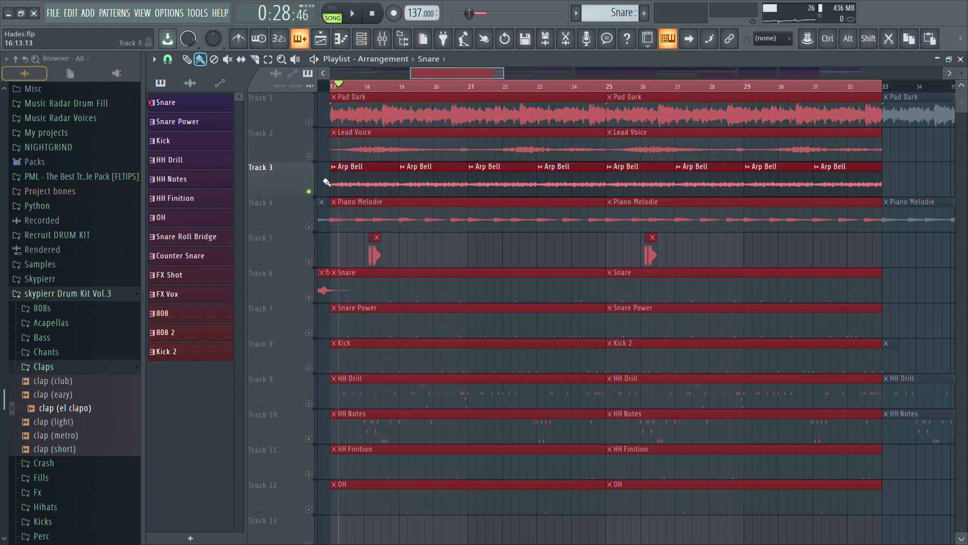
left_click(326, 182)
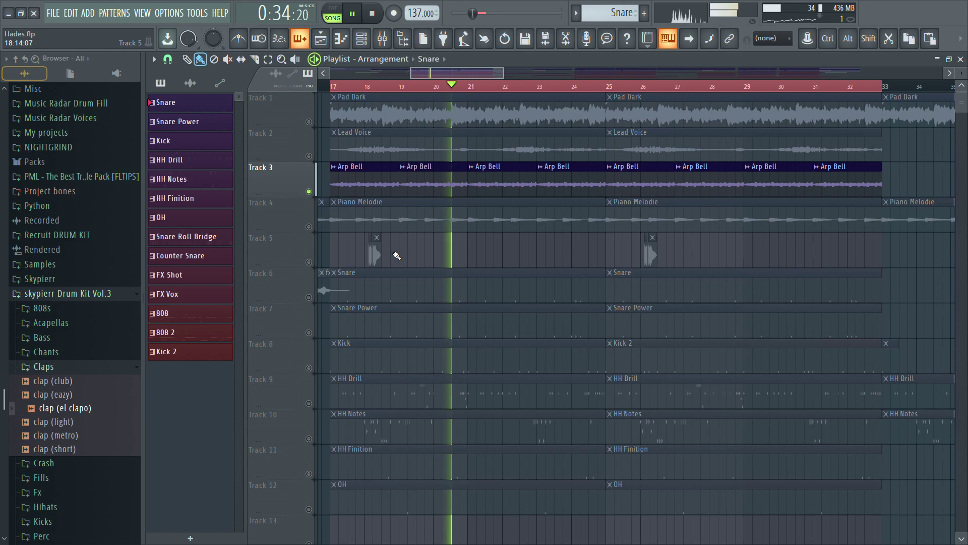
right_click(309, 227)
key("space")
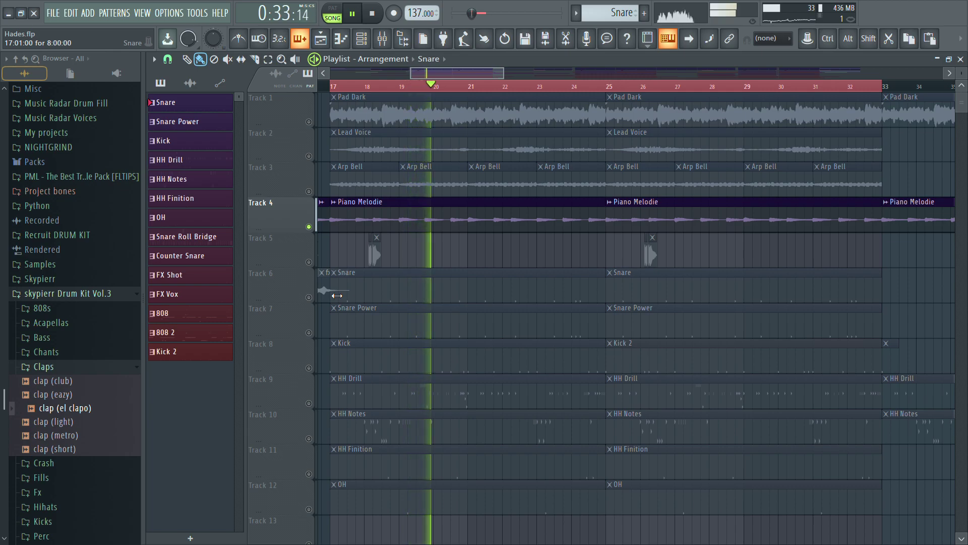
Step: Unmute the Arp Bell, Lead Voice and Pad Dark tracks alongside Piano Melodie and play all four melody tracks together
left_click(309, 191)
left_click(309, 157)
left_click(309, 121)
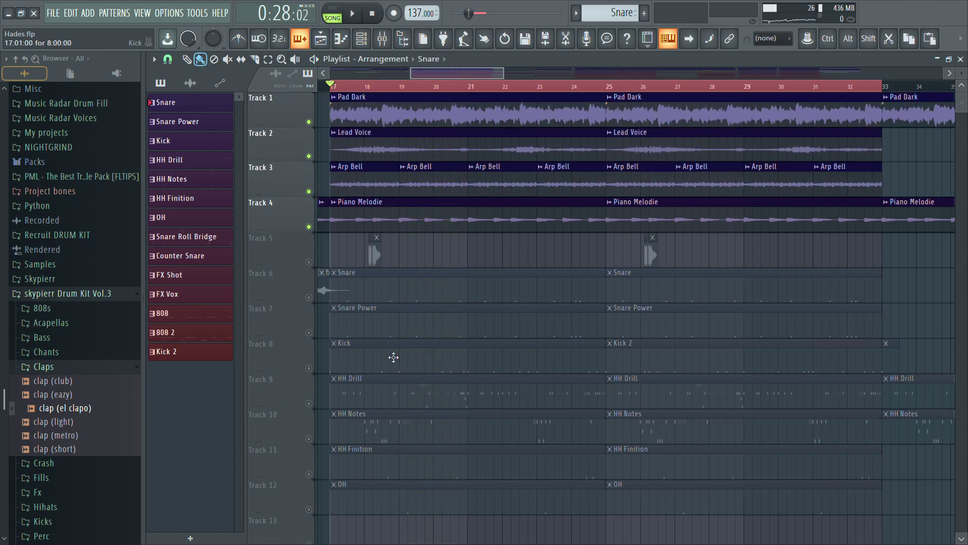
key("space")
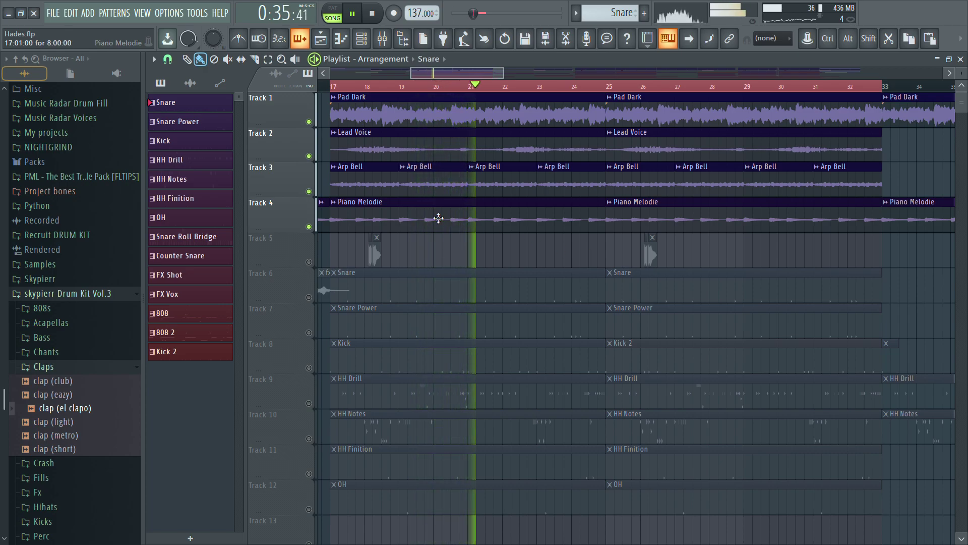
Step: Solo the Snare track on Track 6 and play its pattern while viewing the notes in the piano roll
left_click(312, 275)
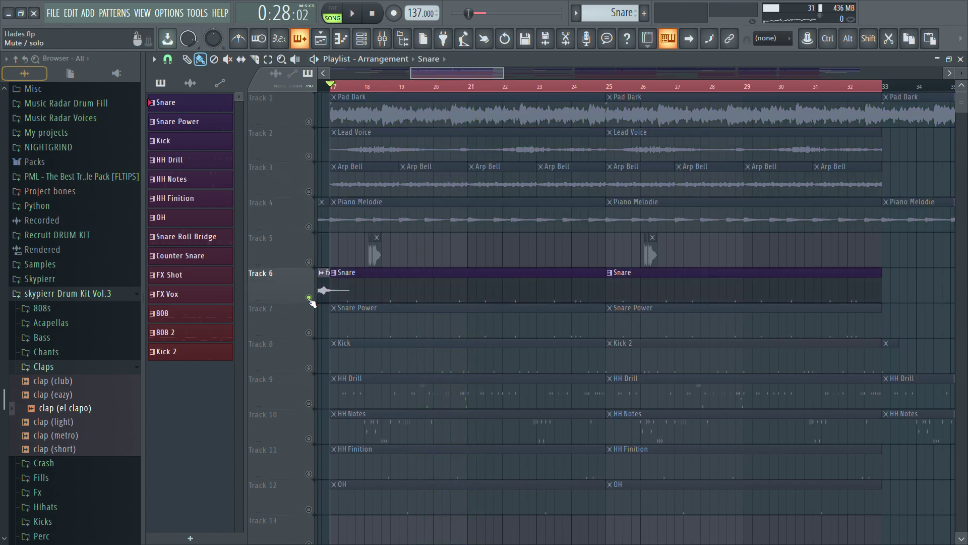
scroll(432, 250, "down", 4)
scroll(435, 252, "down", 1)
scroll(435, 251, "down", 2)
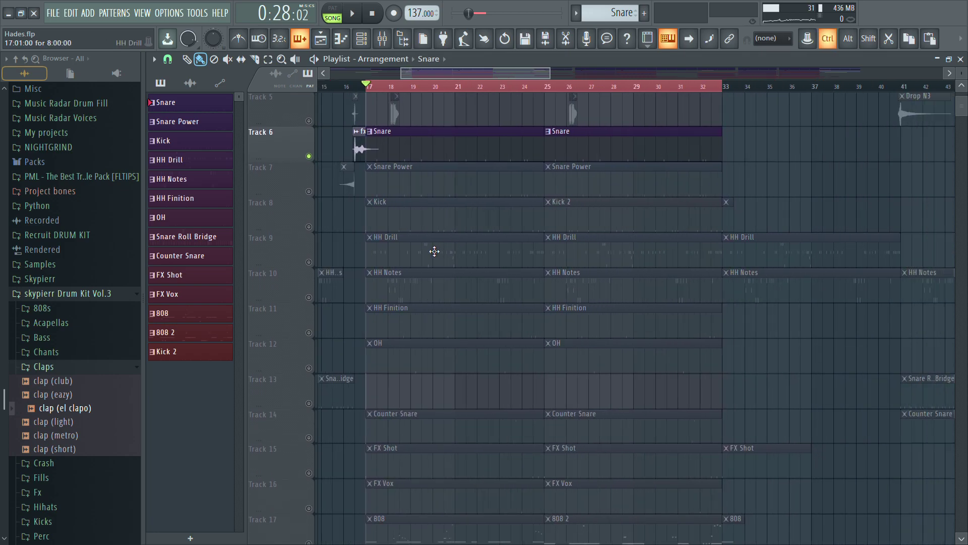
scroll(520, 232, "down", 1)
key("F7")
key("space")
scroll(378, 168, "up", 2)
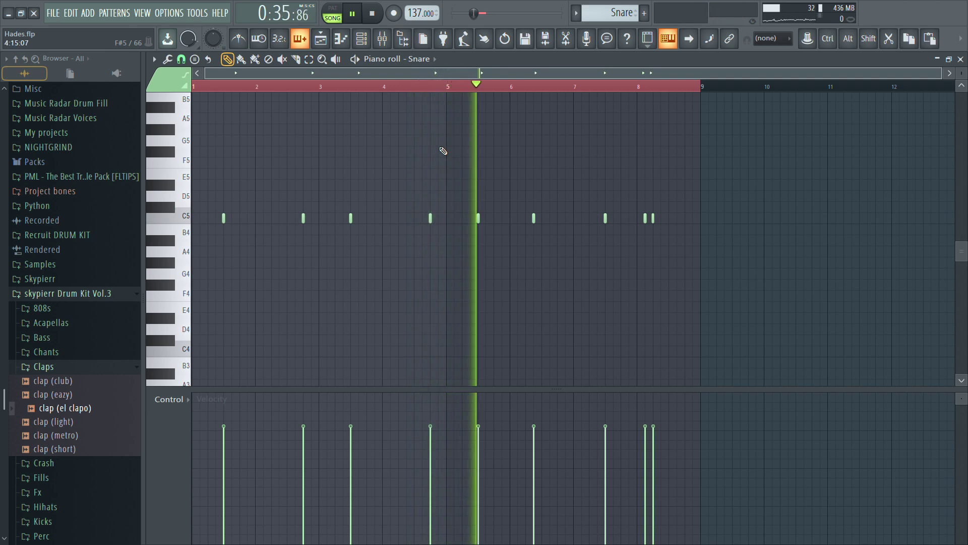
key("space")
left_click(324, 42)
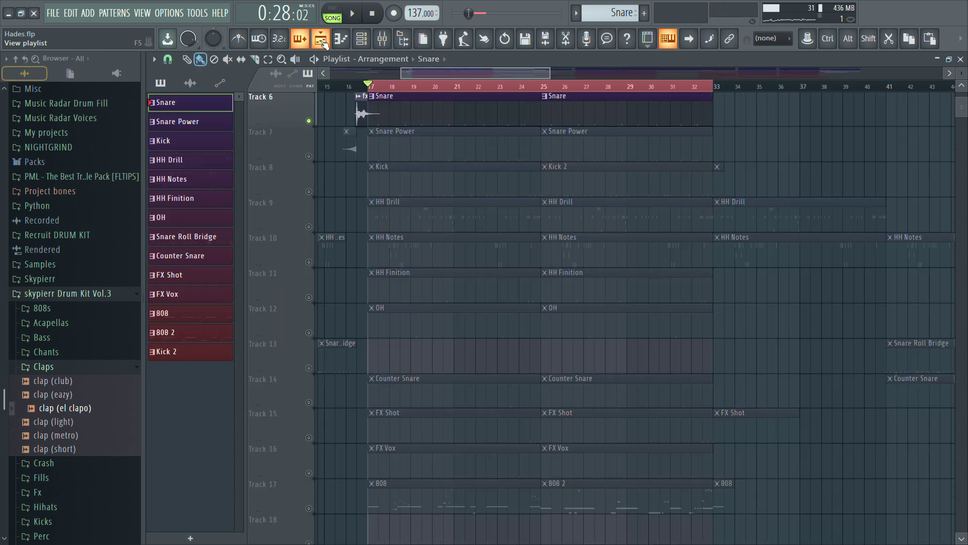
Step: Open the Snare Power pattern in the piano roll and play it from its first bar
double_click(423, 142)
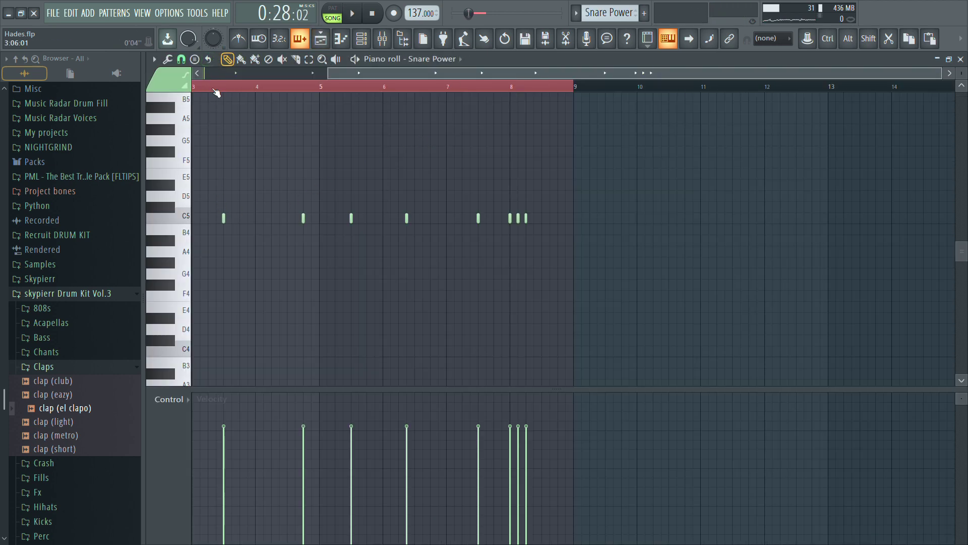
left_click(320, 39)
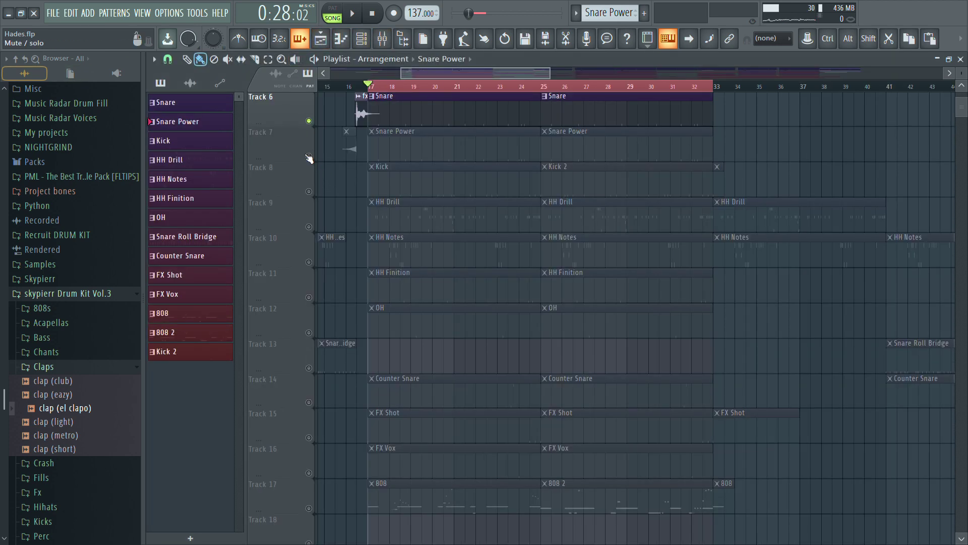
double_click(400, 147)
key("space")
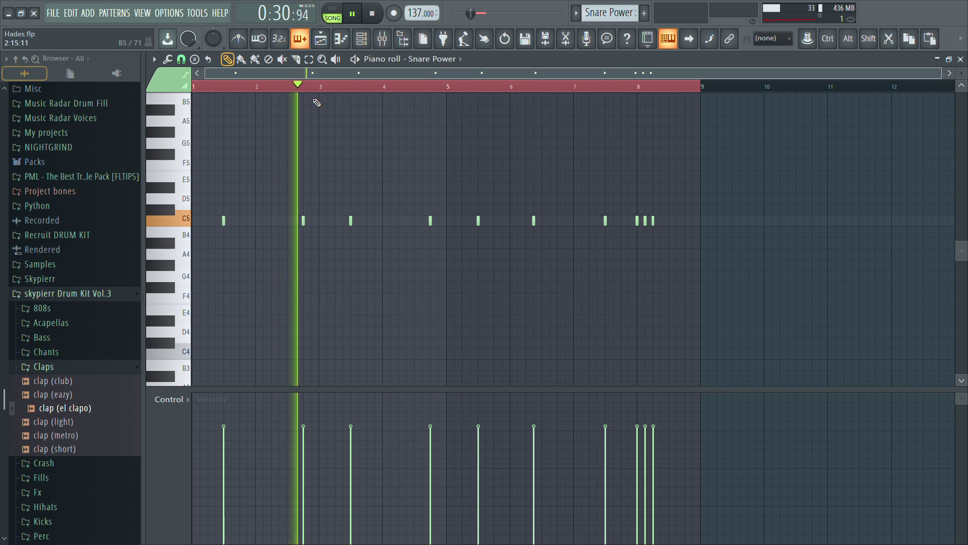
key("space")
left_click(321, 39)
Step: Open the first Kick pattern in the piano roll and play it
double_click(387, 184)
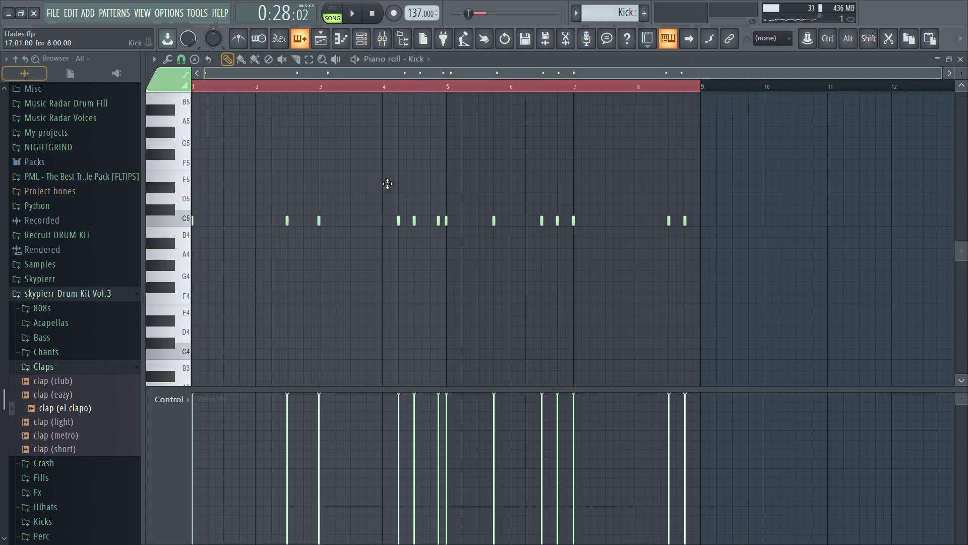
key("space")
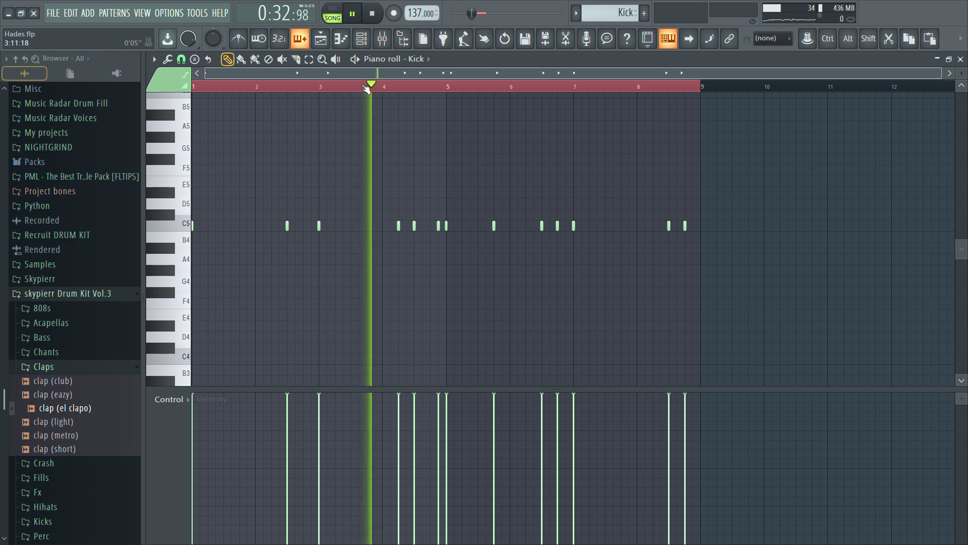
key("space")
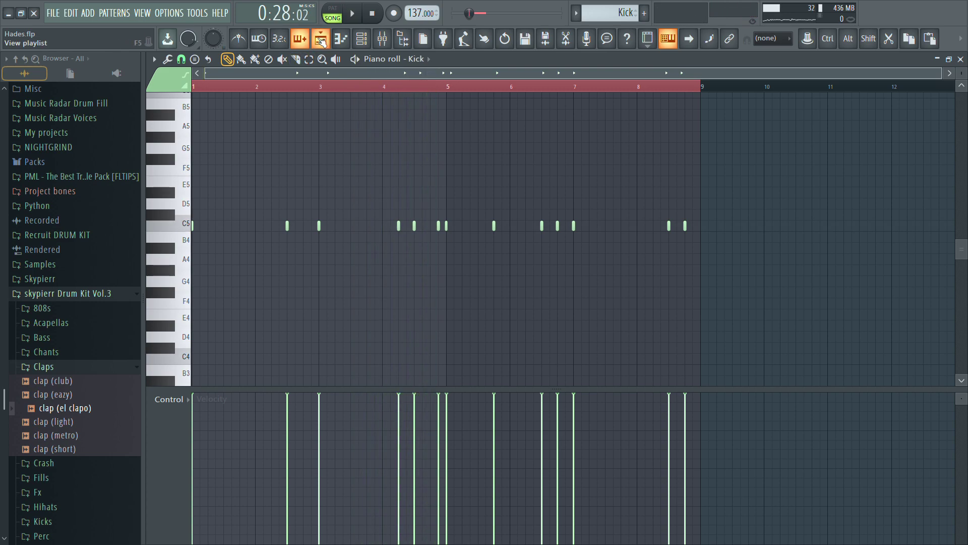
left_click(320, 40)
Step: Solo Track 8 and play the Kick 2 pattern while viewing its notes in the piano roll
right_click(309, 227)
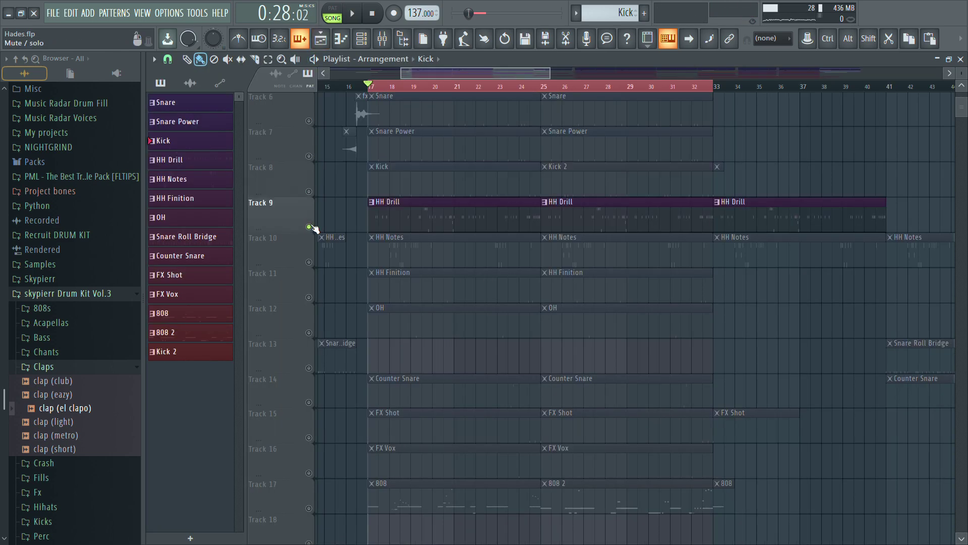
right_click(309, 192)
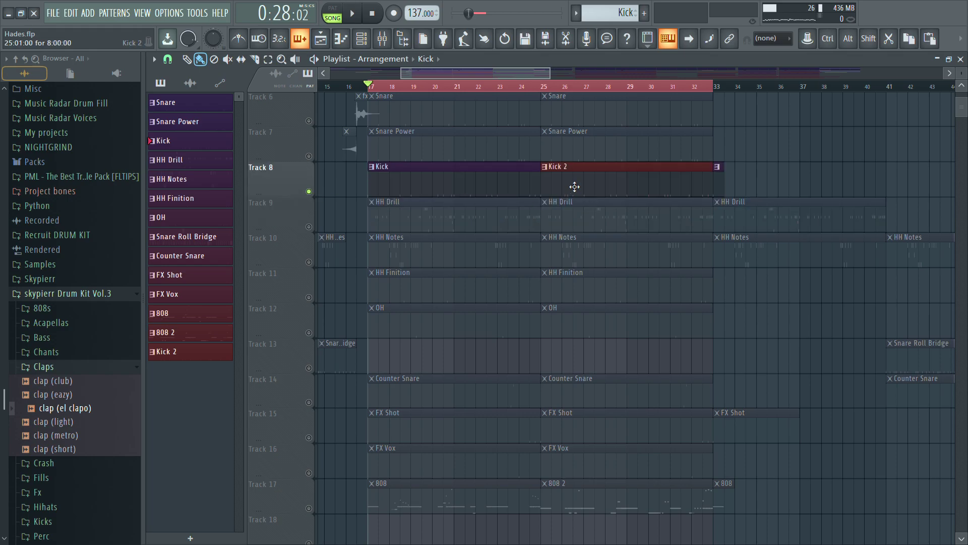
double_click(571, 185)
key("space")
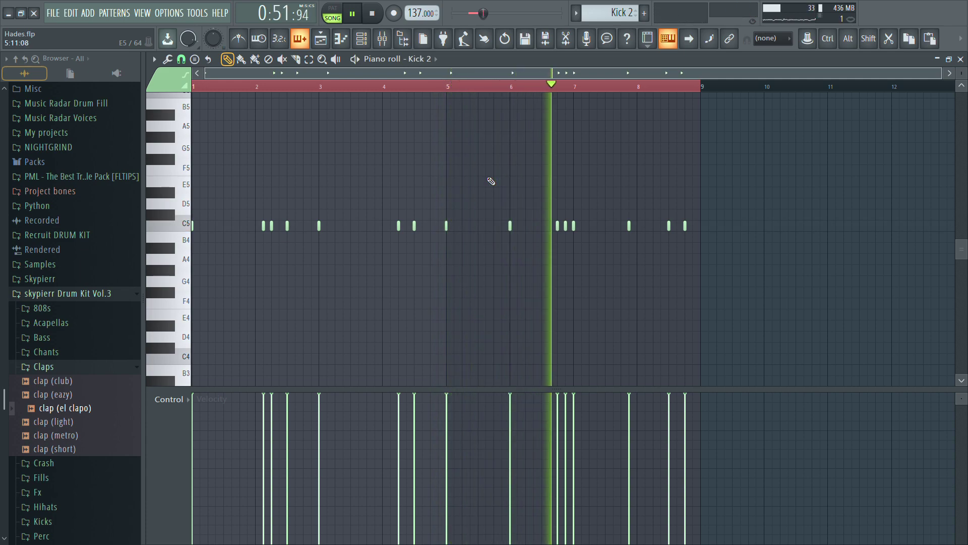
key("space")
key("F5")
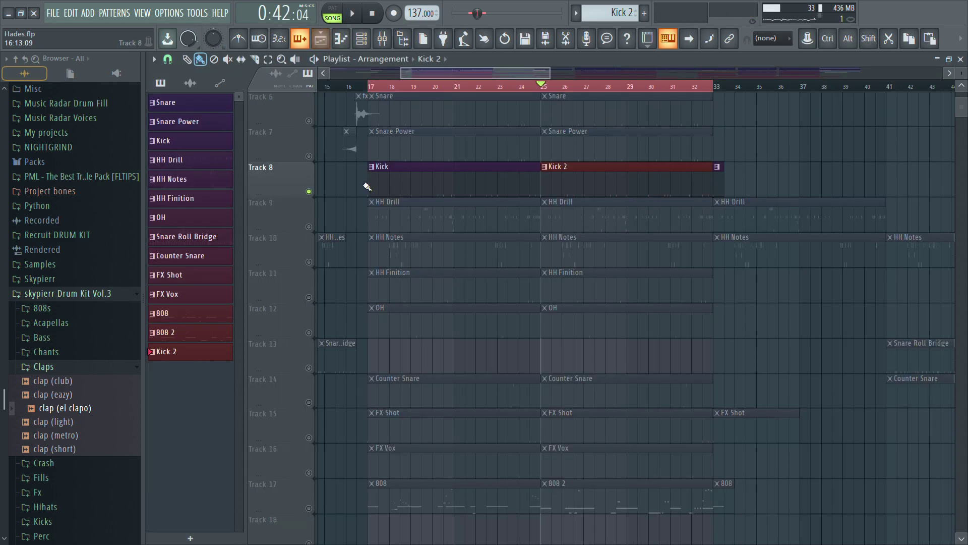
Step: Solo Track 9 and play the HH Drill pattern while viewing its notes in the piano roll
left_click(310, 228)
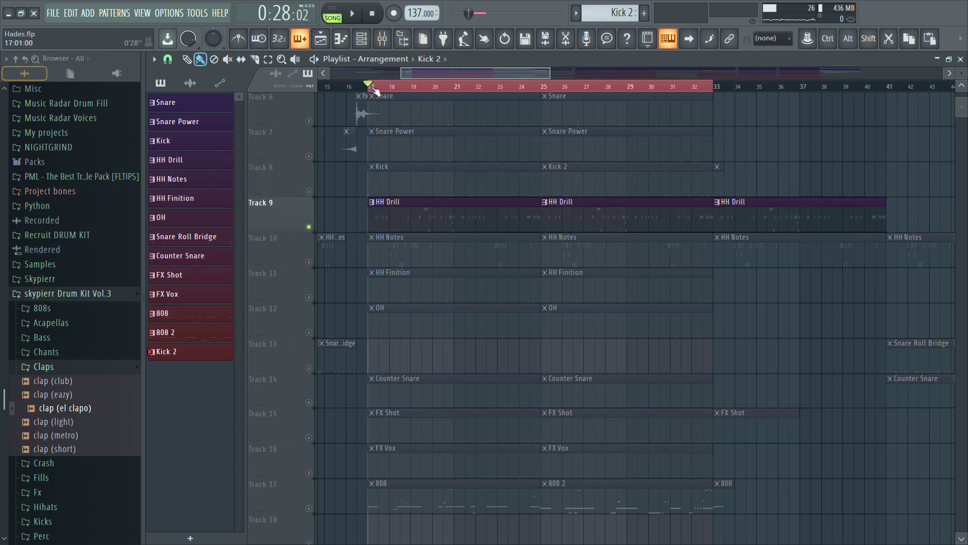
double_click(396, 222)
key("space")
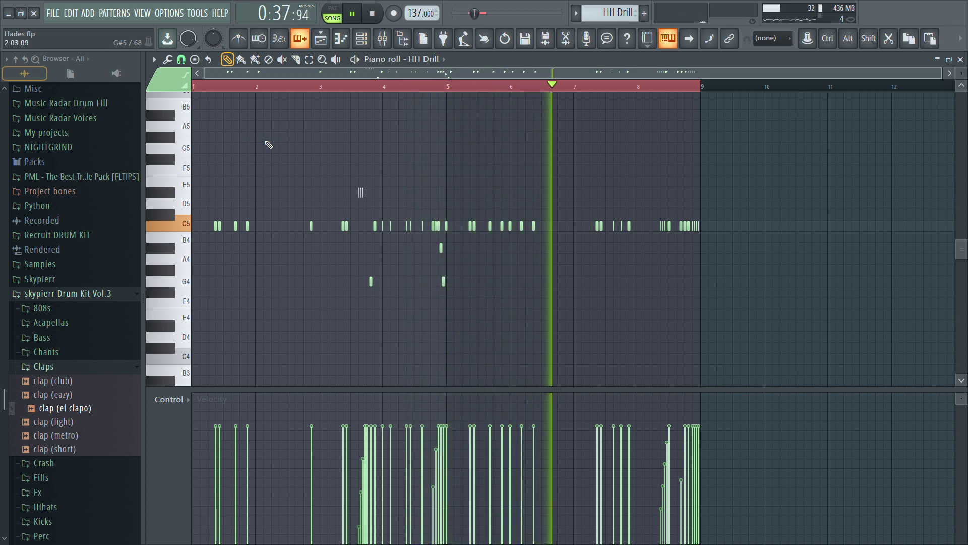
key("space")
left_click(328, 44)
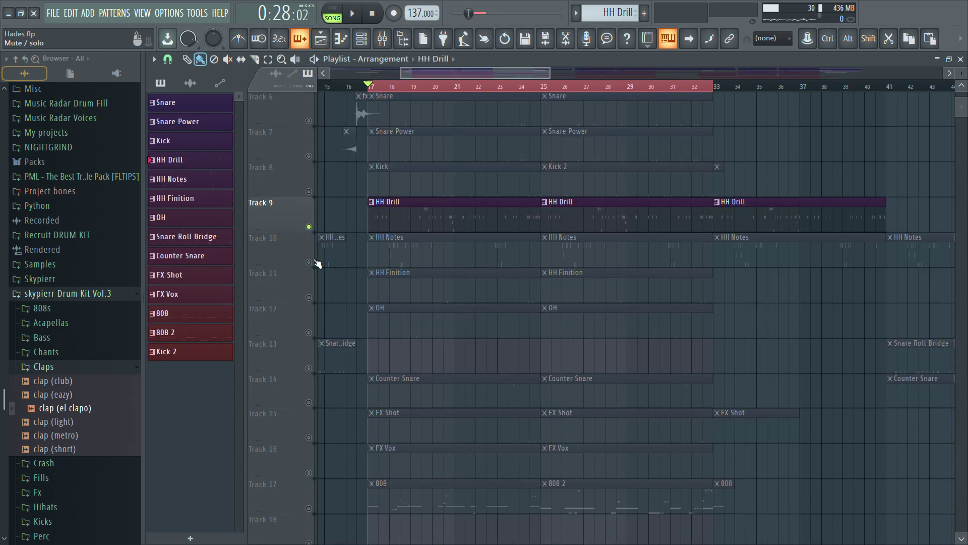
Step: Solo Track 10 and play the HH Notes pattern while viewing its notes in the piano roll
left_click(391, 259)
double_click(388, 252)
key("space")
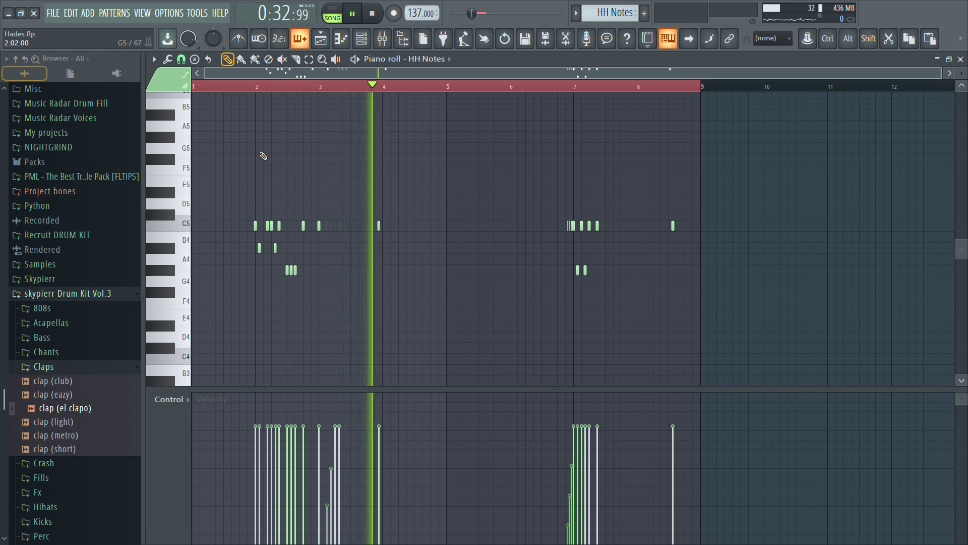
left_click(323, 42)
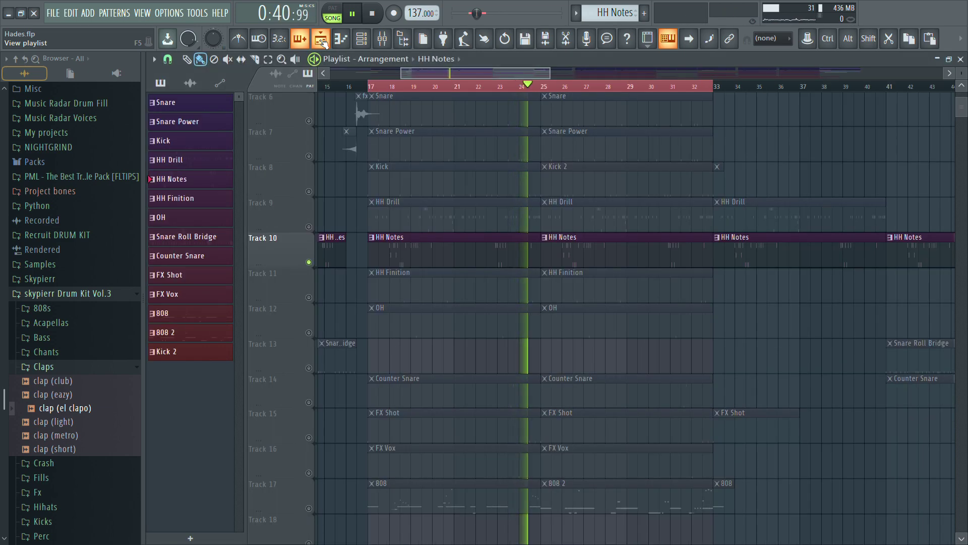
Step: Solo Track 11 and play the HH Finition pattern in the piano roll, skipping ahead to the notes in bar 8
right_click(309, 297)
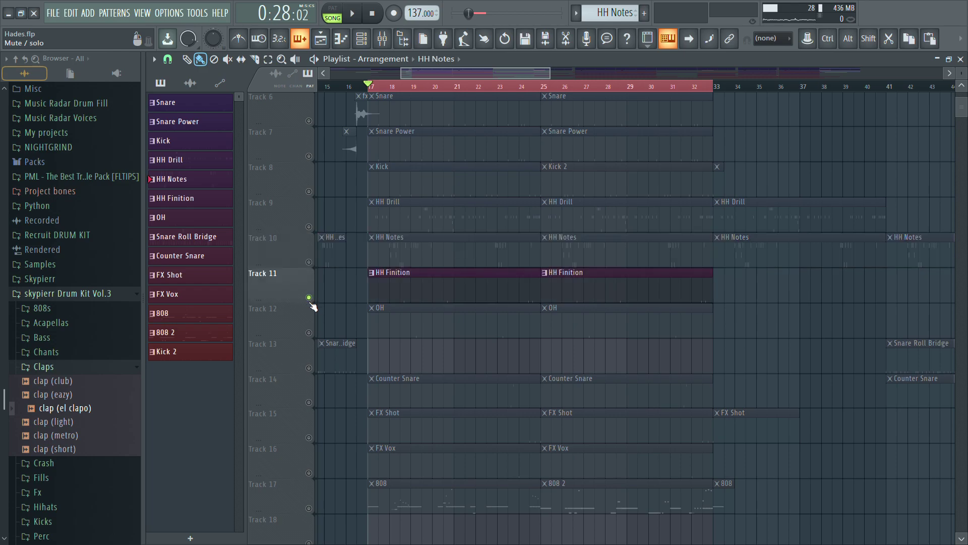
double_click(404, 293)
key("space")
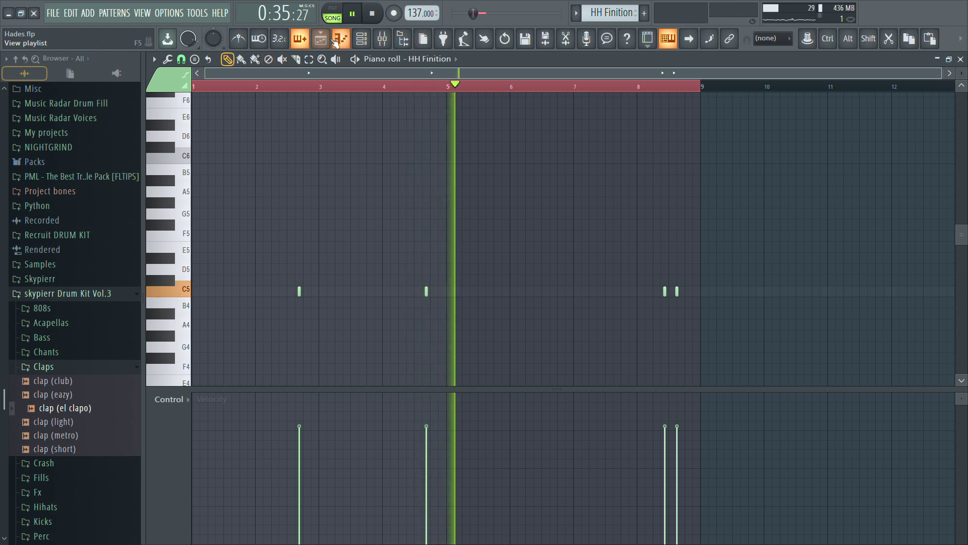
left_click(650, 89)
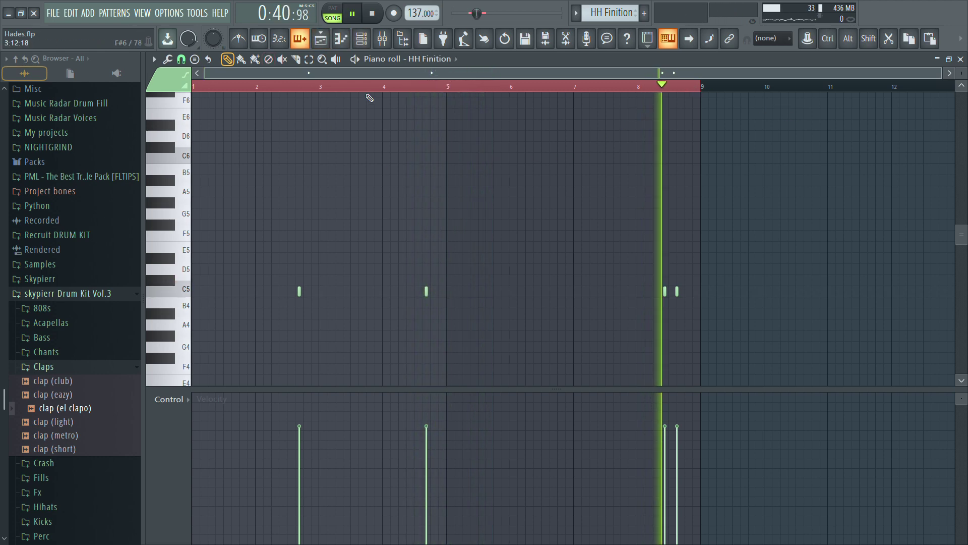
key("space")
left_click(326, 47)
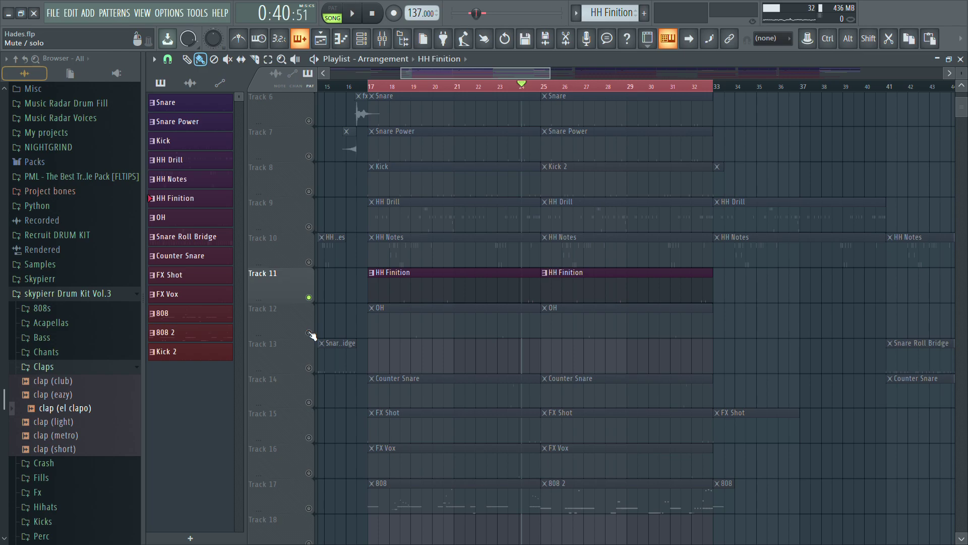
Step: Solo Track 12 and play the OH pattern while viewing its notes in the piano roll
left_click(310, 333)
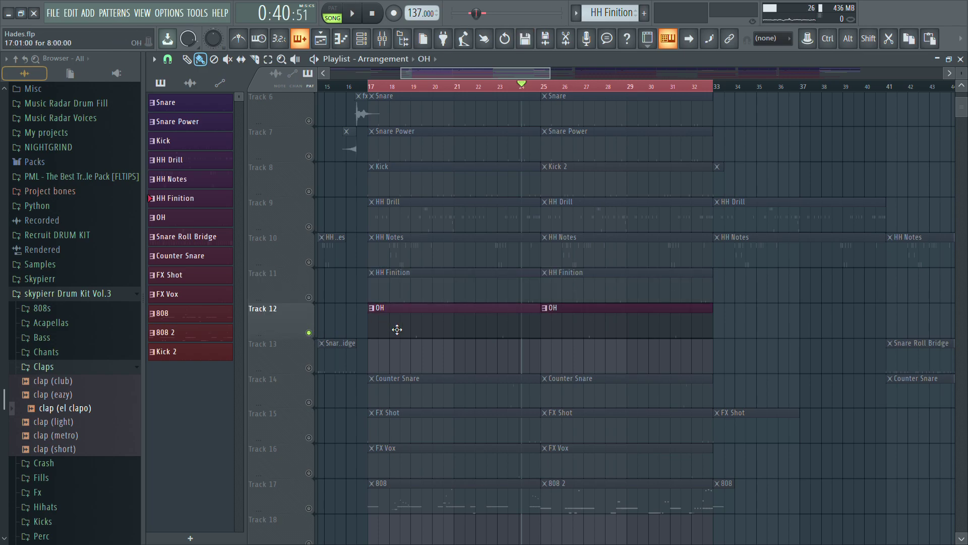
double_click(397, 329)
key("space")
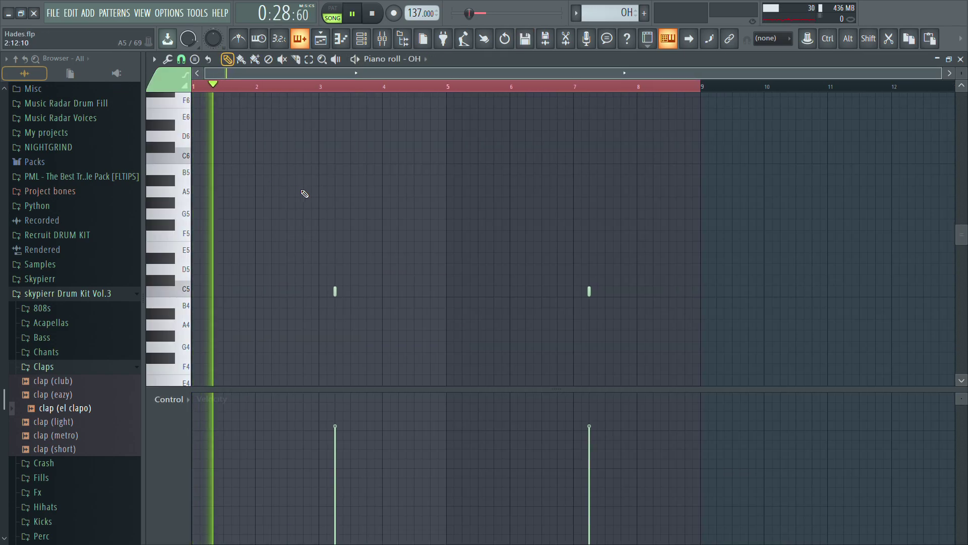
scroll(403, 174, "down", 1)
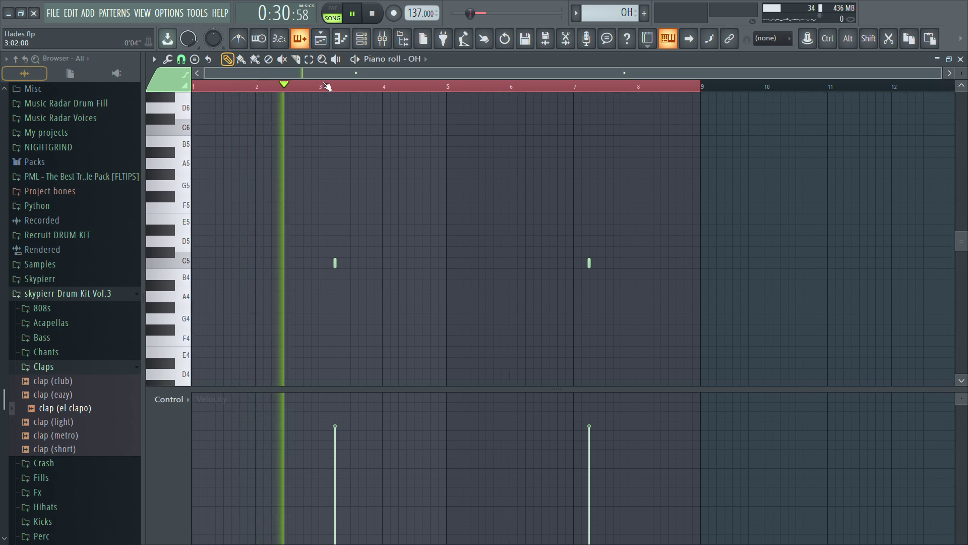
key("space")
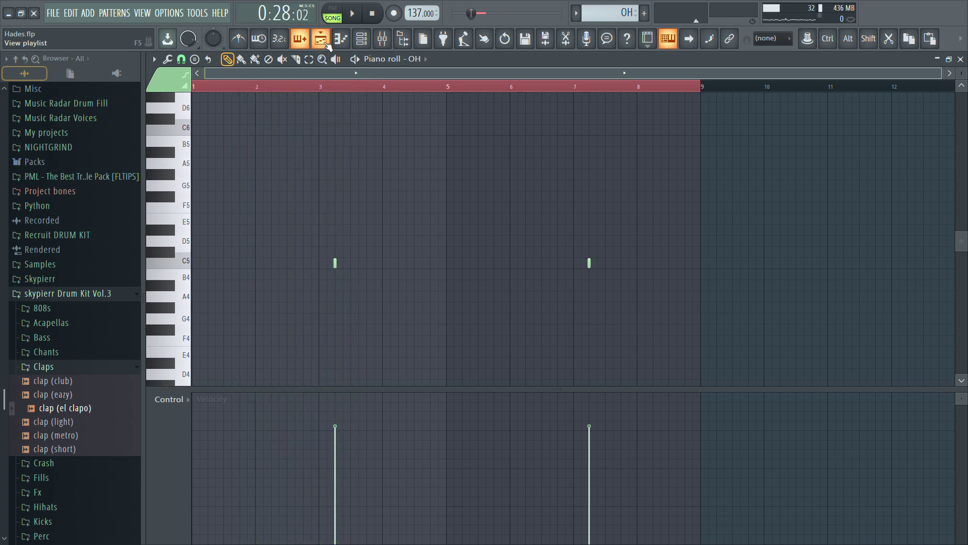
Step: Unmute Tracks 11, 10 and 9 alongside Track 12 and play the hi-hat and open-hat patterns together in the playlist
left_click(325, 42)
left_click(308, 297)
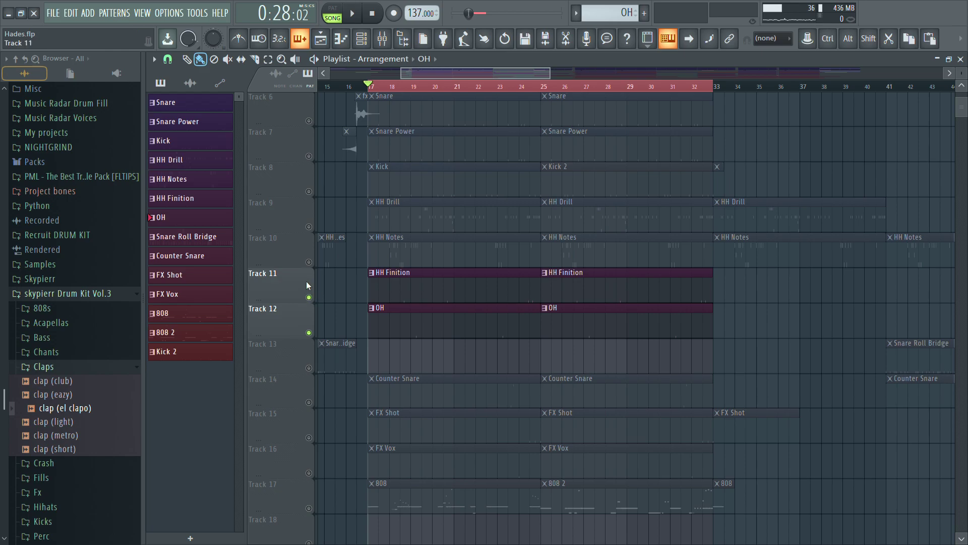
left_click(309, 261)
left_click(309, 226)
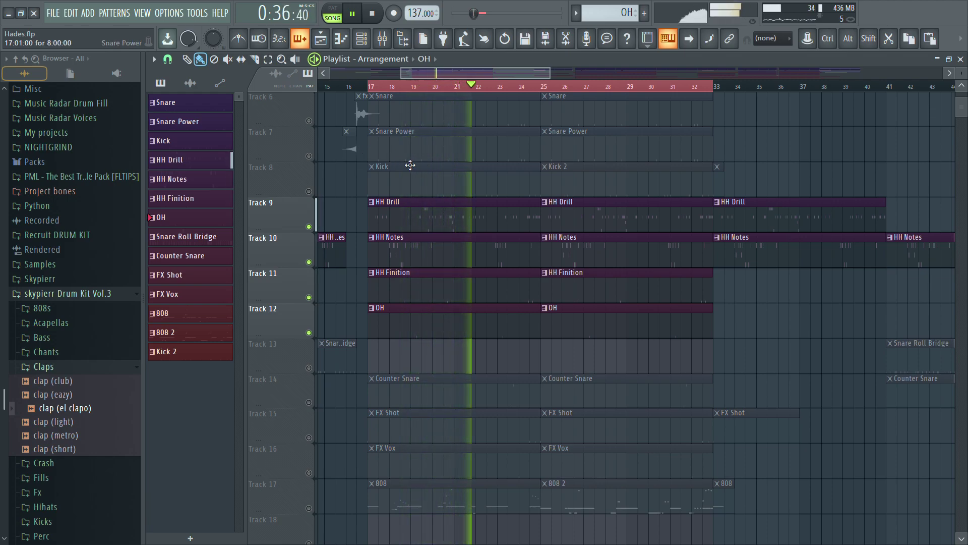
Step: Solo Track 14 and play the Counter Snare pattern while viewing its notes in the piano roll
left_click(310, 403, "ctrl")
double_click(404, 397)
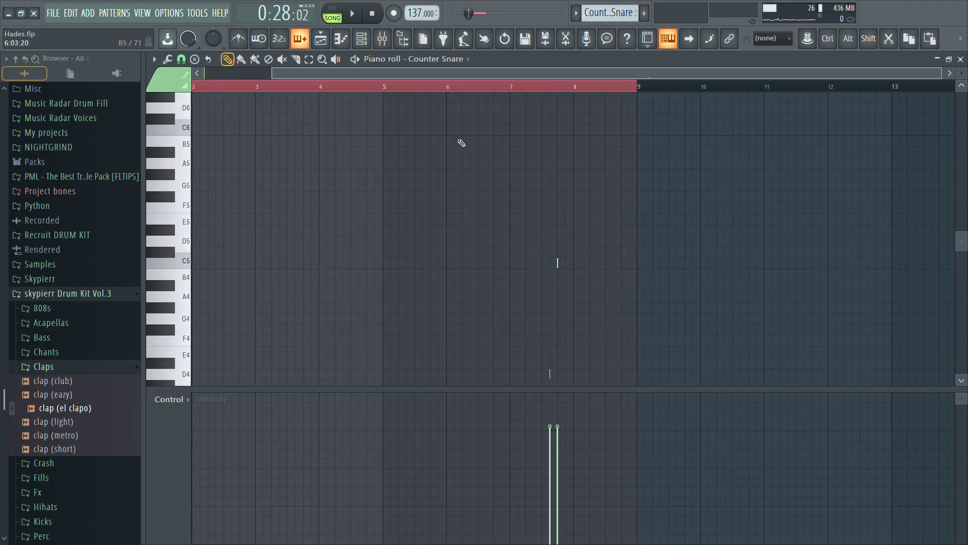
left_click(519, 91)
scroll(508, 135, "down", 2)
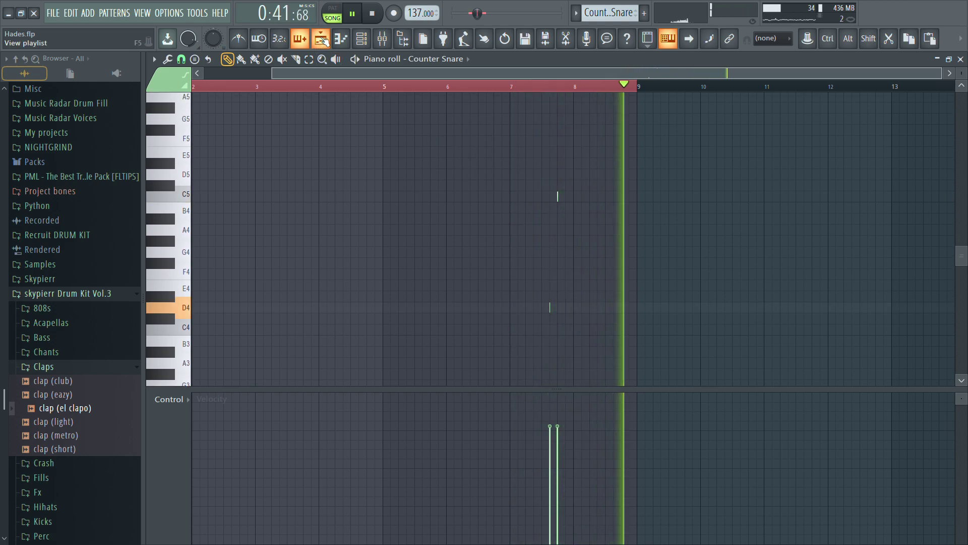
key("space")
Step: Inspect the Fruity Delay 2 settings on the Counter Snare mixer insert, and return to the playlist
left_click(361, 46)
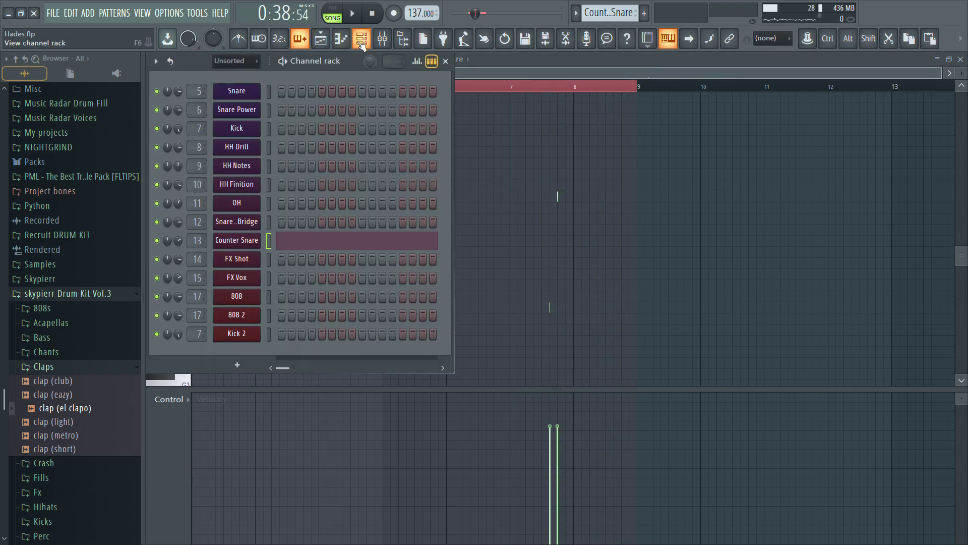
left_click(383, 39)
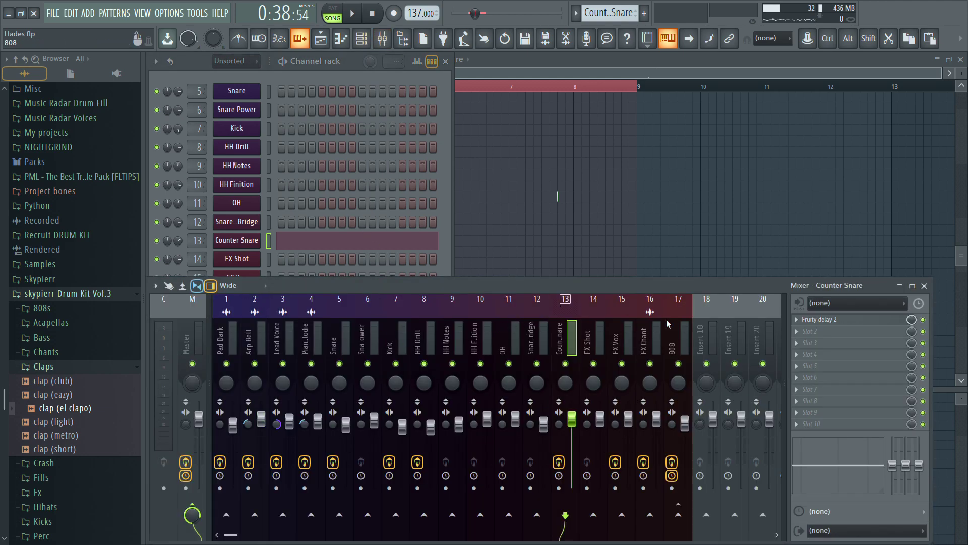
left_click(827, 323)
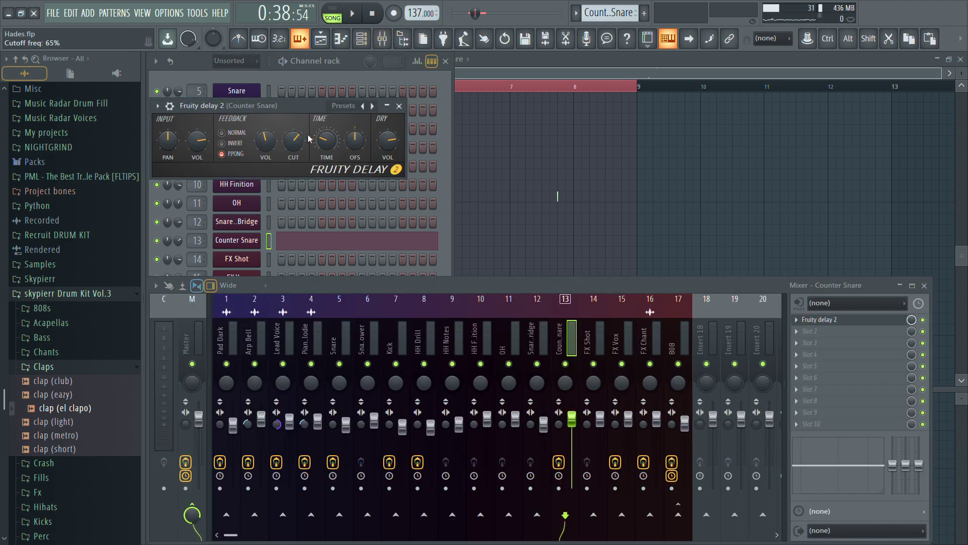
key("Escape")
key("Escape")
key("Escape")
key("Escape")
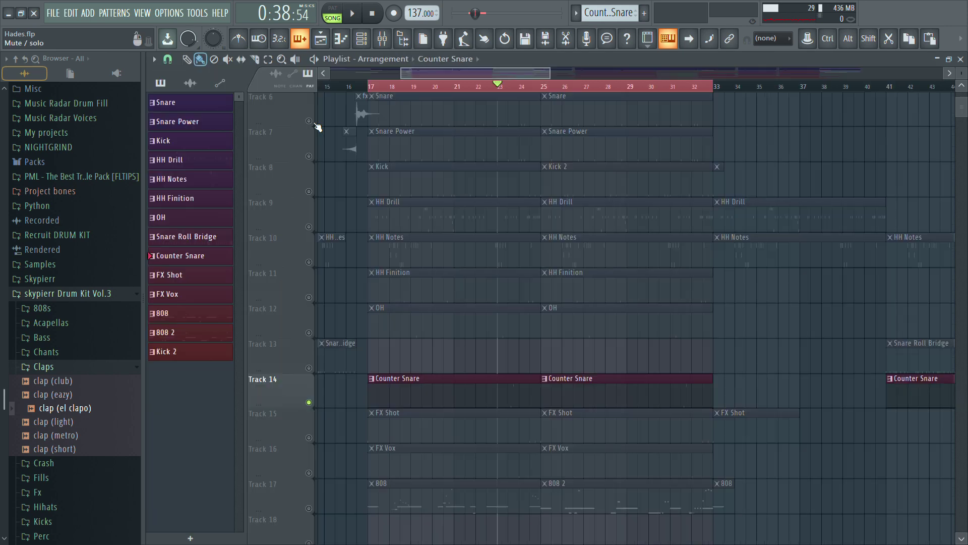
Step: Solo Track 15 and play the FX Shot pattern while viewing its notes and pan values in the piano roll
scroll(352, 383, "down", 4)
left_click(345, 273)
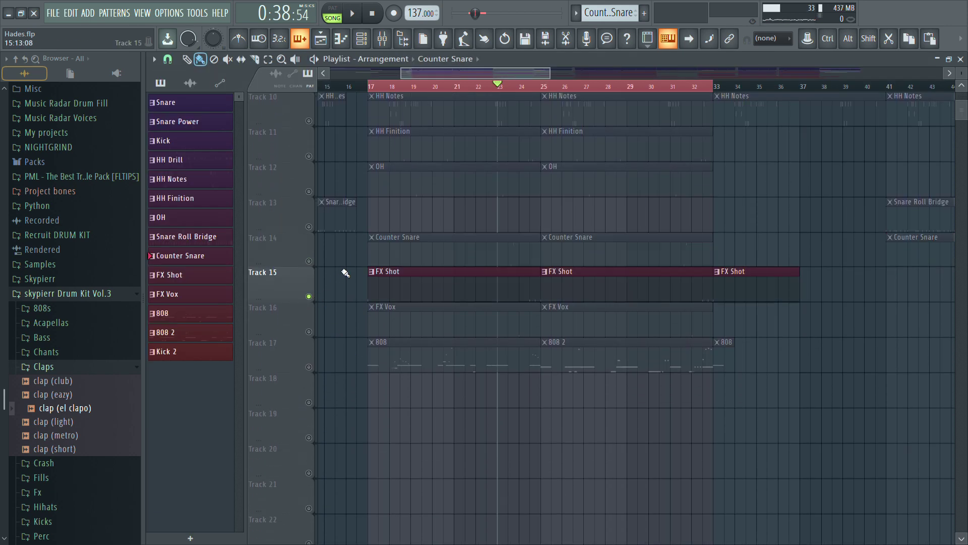
double_click(514, 292)
key("space")
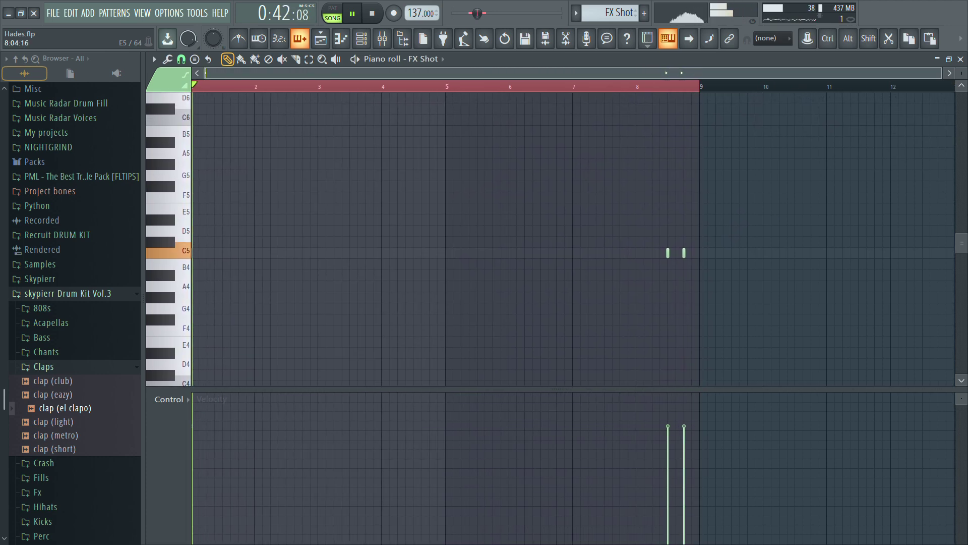
key("space")
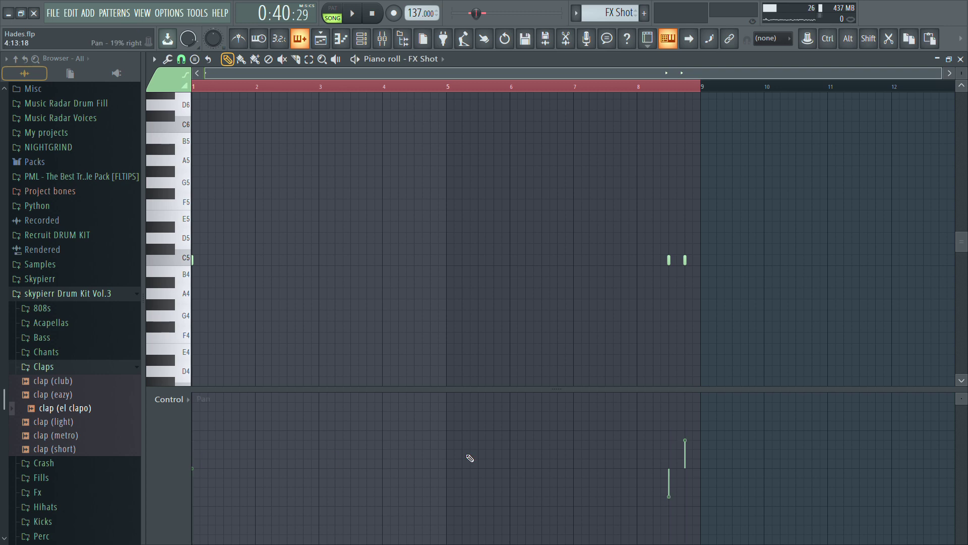
left_click(321, 41)
Step: Solo Track 16 and play the FX Vox pattern while viewing its notes in the piano roll
double_click(409, 330)
key("F5")
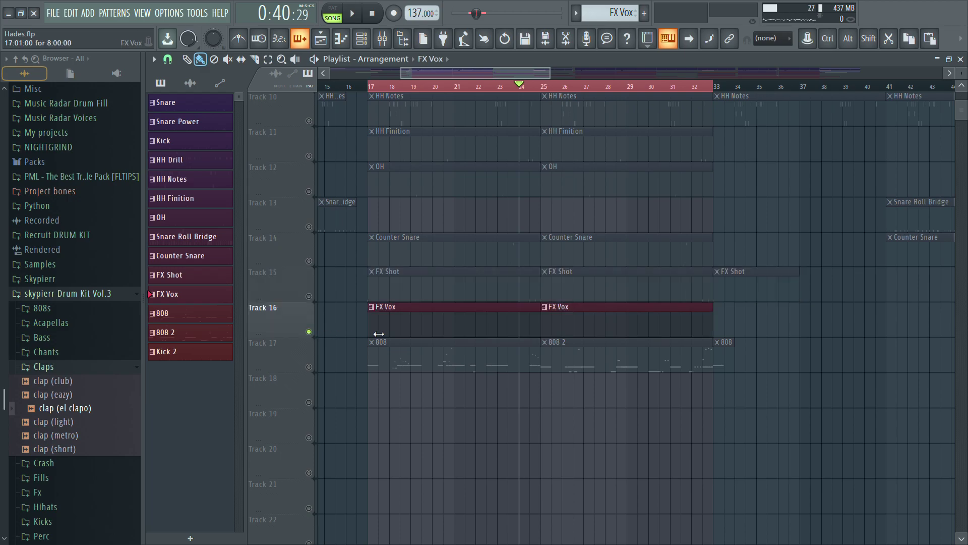
double_click(406, 319)
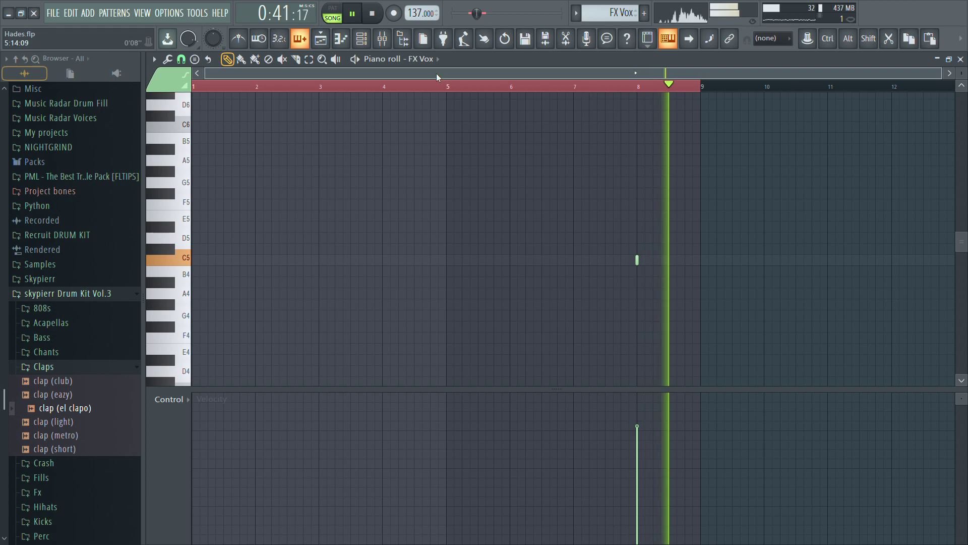
left_click(320, 41)
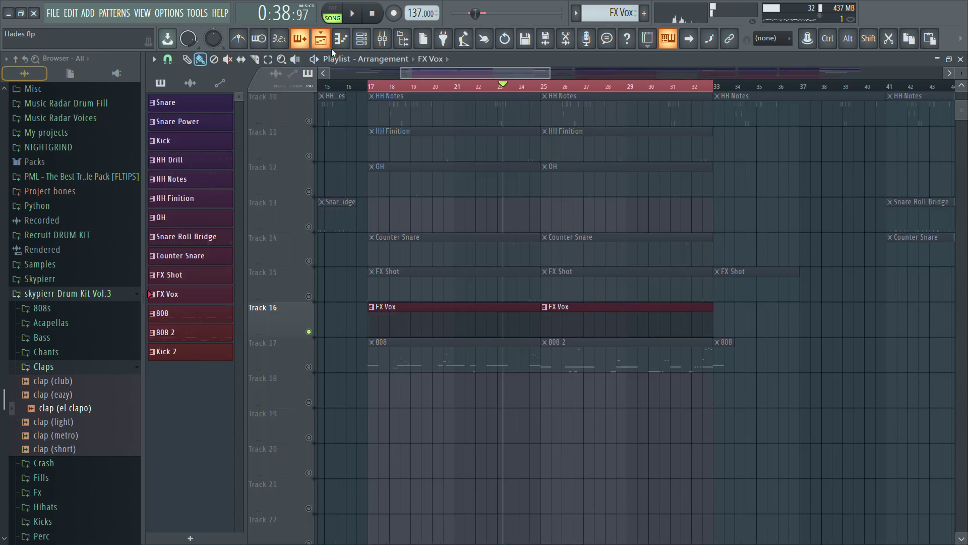
Step: Solo Track 17 and play the first 808 pattern while viewing its notes in the piano roll
right_click(309, 366)
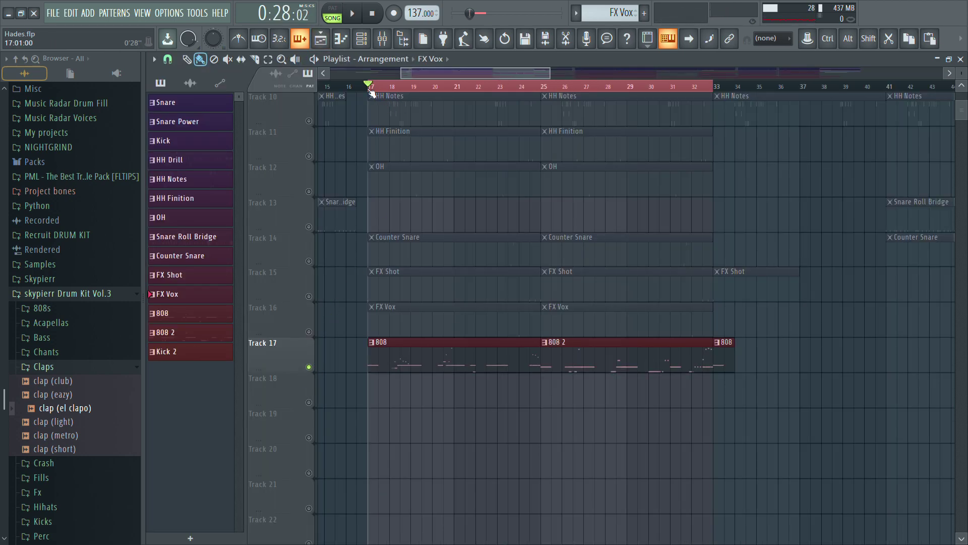
double_click(436, 359)
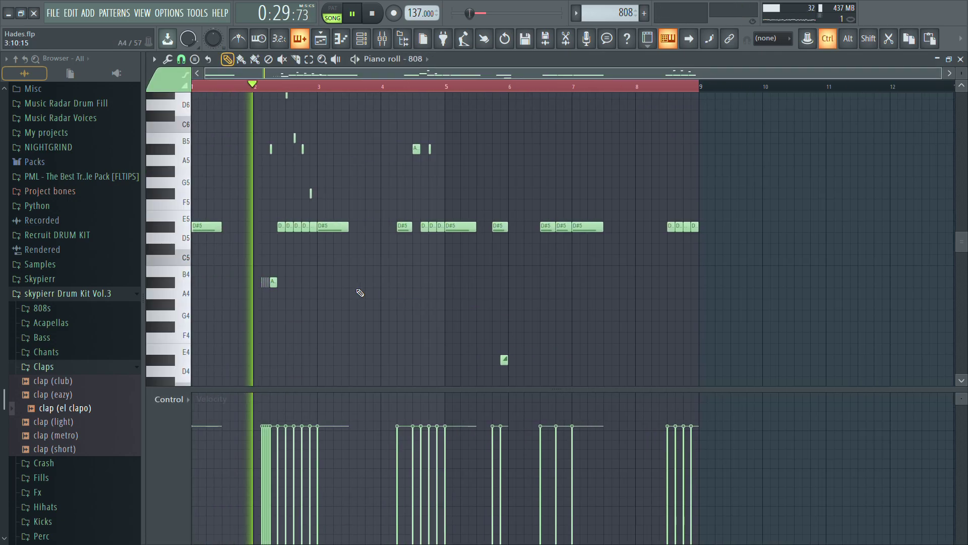
left_click_drag(401, 373, 400, 307)
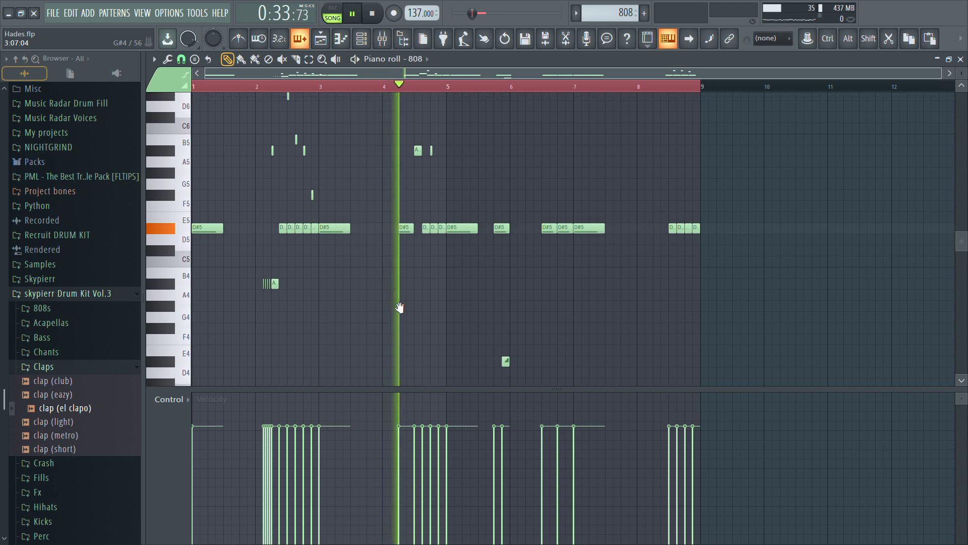
scroll(400, 308, "down", 1)
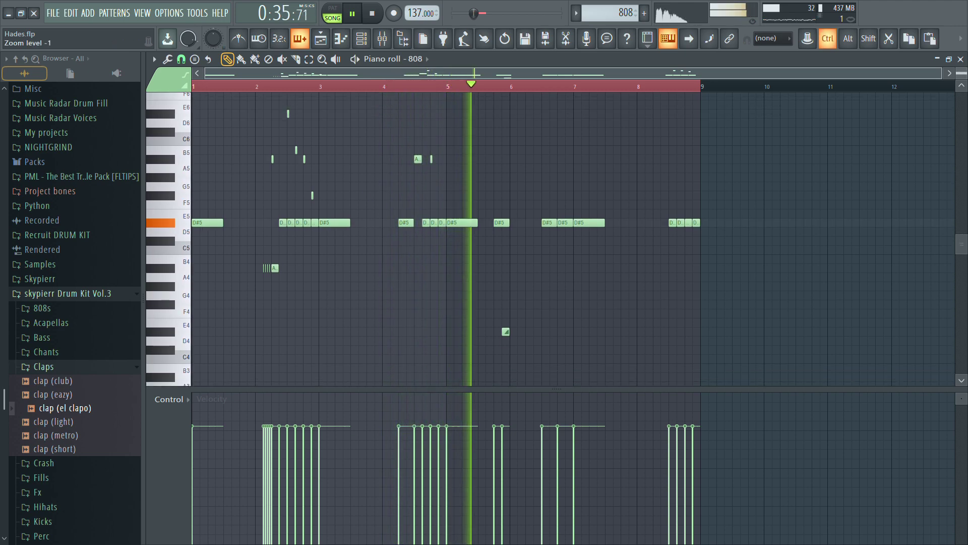
scroll(551, 165, "down", 1)
left_click_drag(551, 164, 616, 285)
key("space")
key("F5")
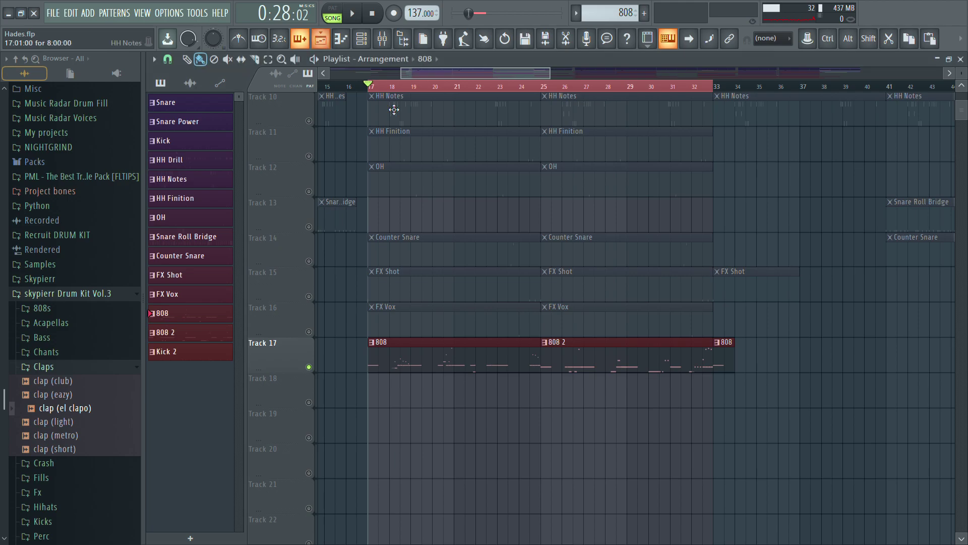
Step: Play the 808 2 pattern in the piano roll while viewing its notes and pan values, and return to the playlist
double_click(595, 353)
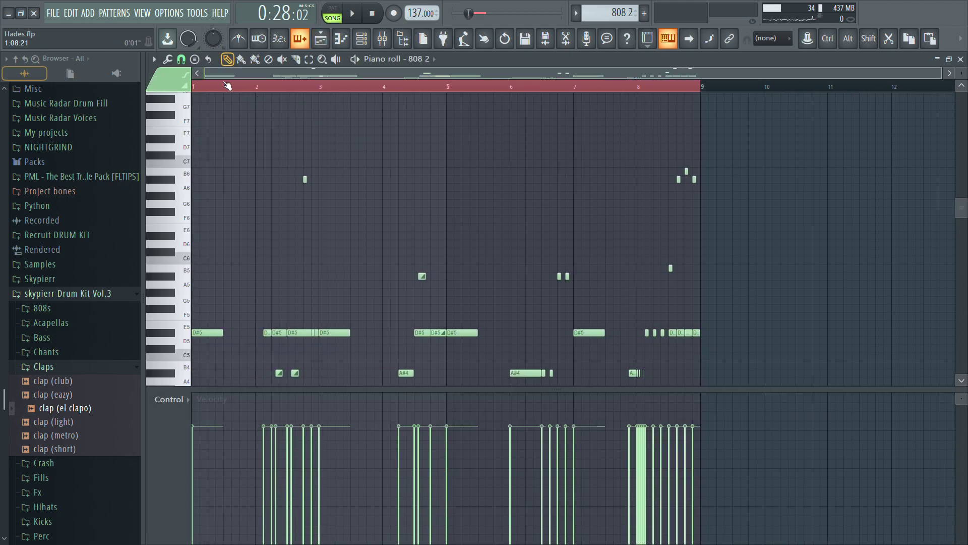
scroll(398, 151, "down", 2)
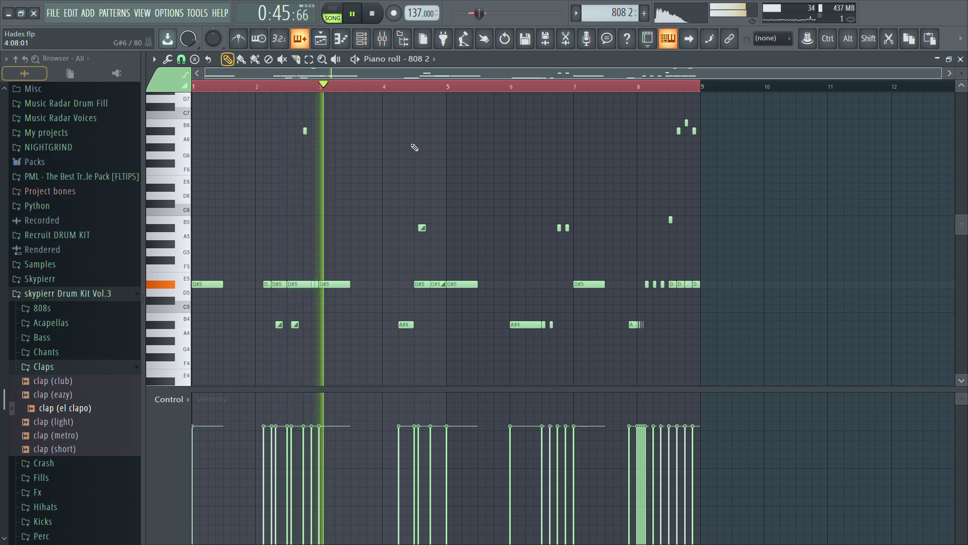
mouse_move(414, 148)
left_mouse_down()
mouse_move(368, 210)
mouse_move(301, 78)
mouse_move(314, 148)
mouse_move(307, 173)
left_mouse_up()
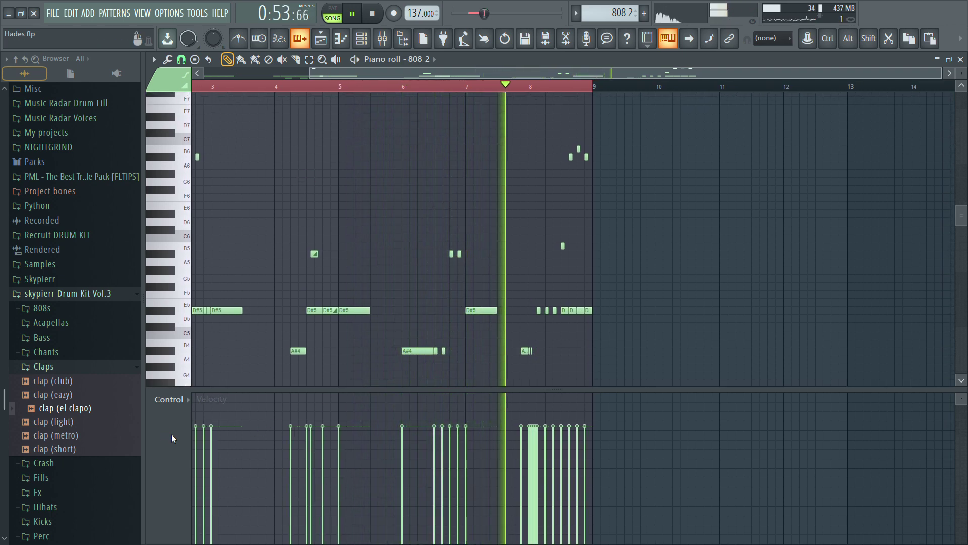
scroll(172, 434, "down", 1)
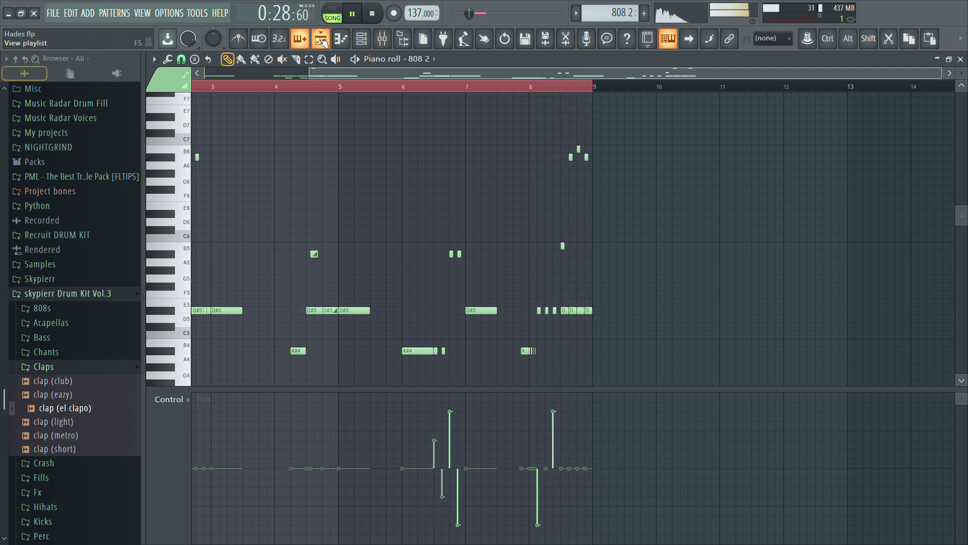
key("space")
left_click(321, 39)
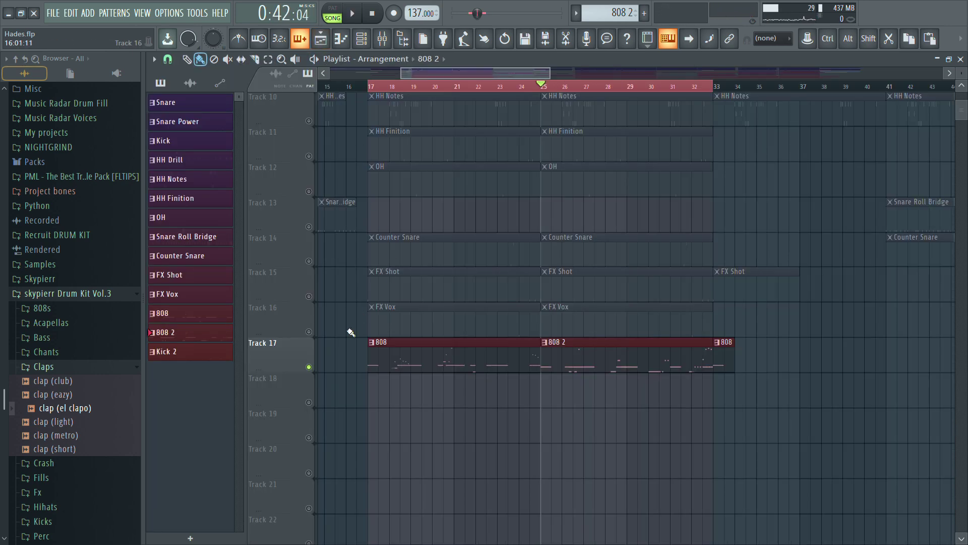
Step: Unmute Tracks 16 up through 7 alongside Track 17 in the playlist
left_click_drag(309, 332, 320, 155)
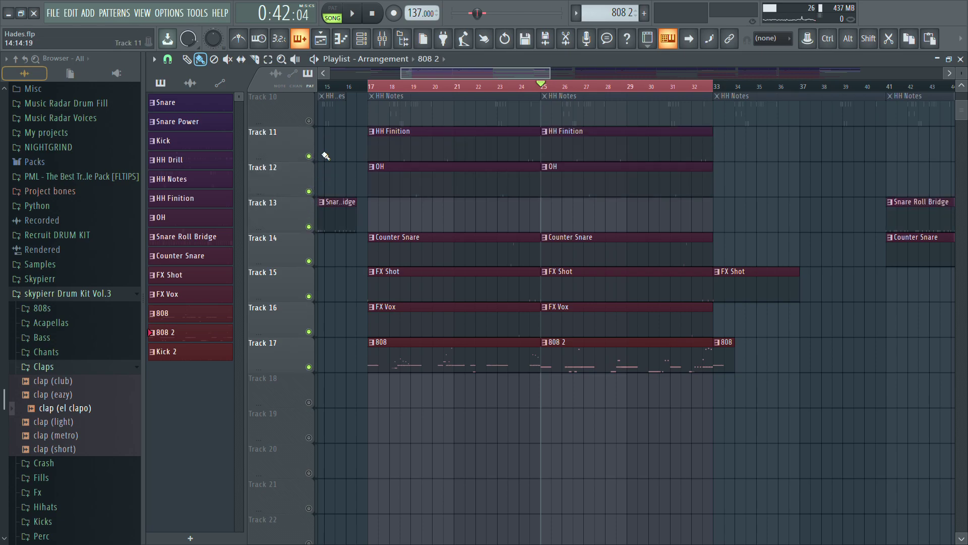
scroll(479, 287, "up", 6)
scroll(479, 287, "left", 5)
left_click(309, 325)
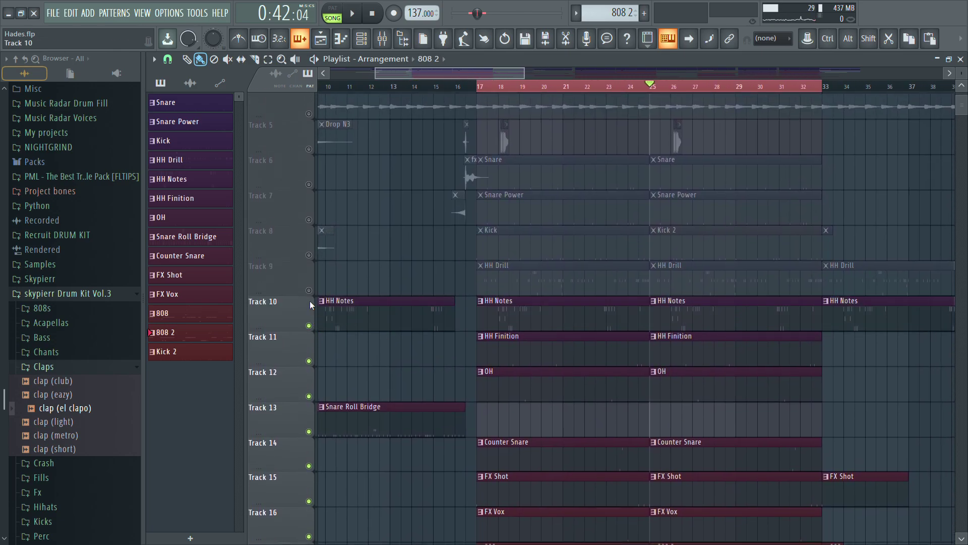
left_click_drag(311, 291, 318, 220)
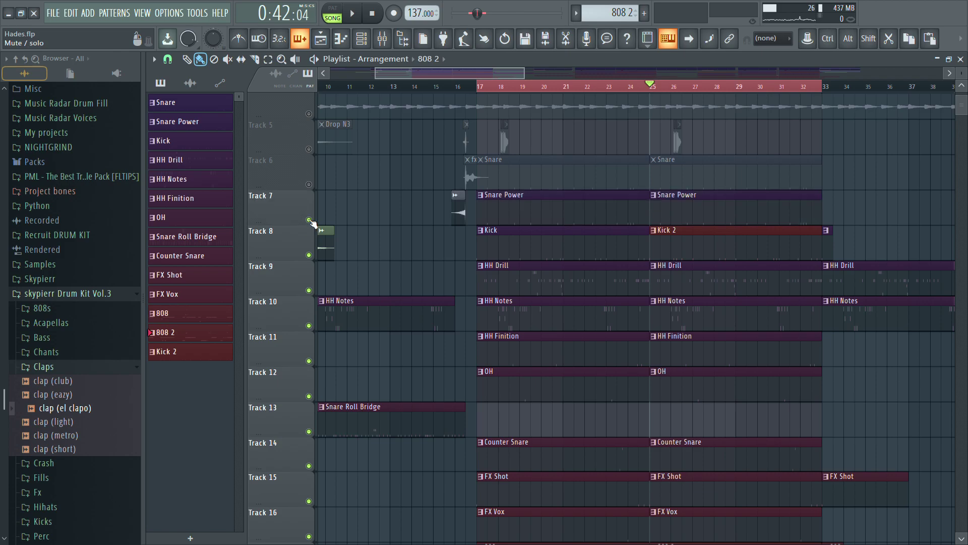
Step: Solo Track 13 and play the Snare Roll Bridge pattern from bar 9 while viewing its notes in the piano roll
scroll(560, 227, "left", 2)
scroll(560, 227, "down", 1)
scroll(560, 227, "left", 6)
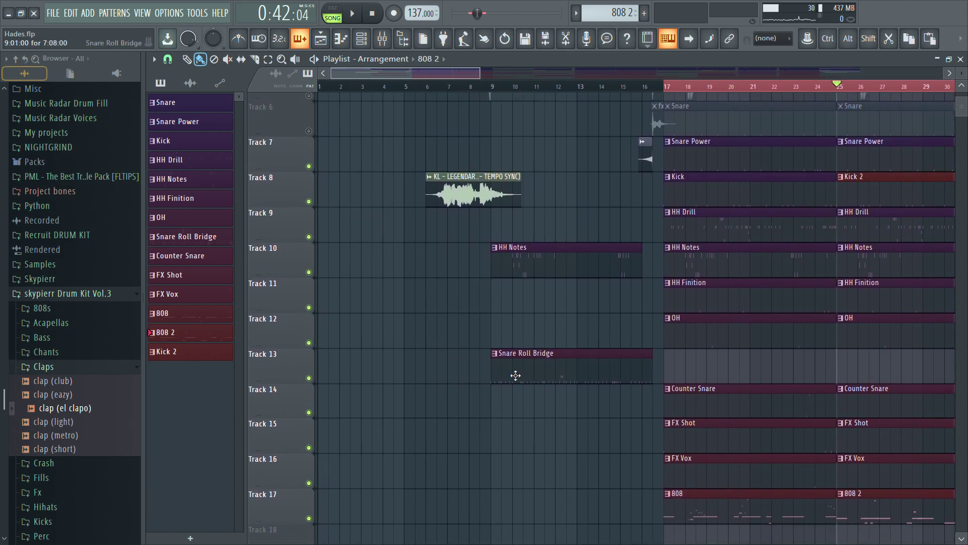
right_click(309, 378)
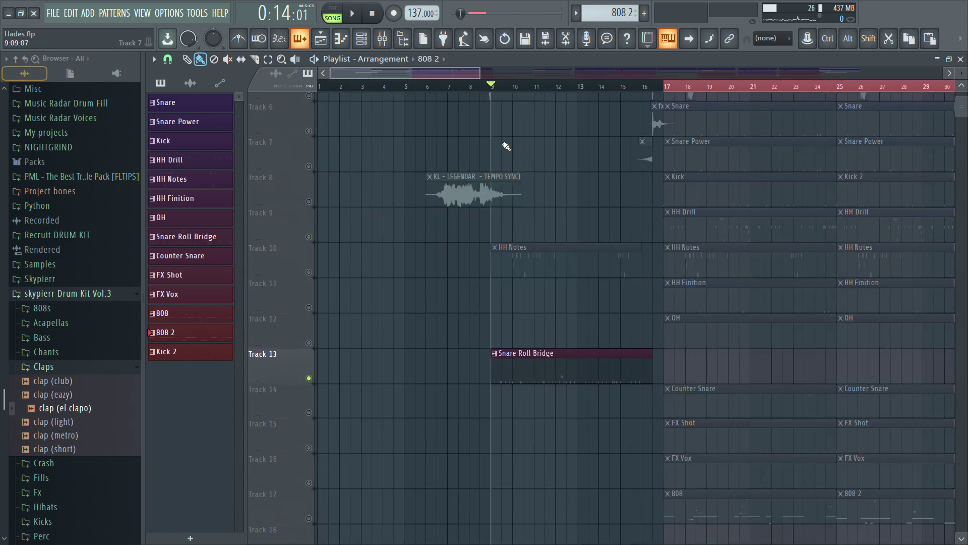
double_click(527, 370)
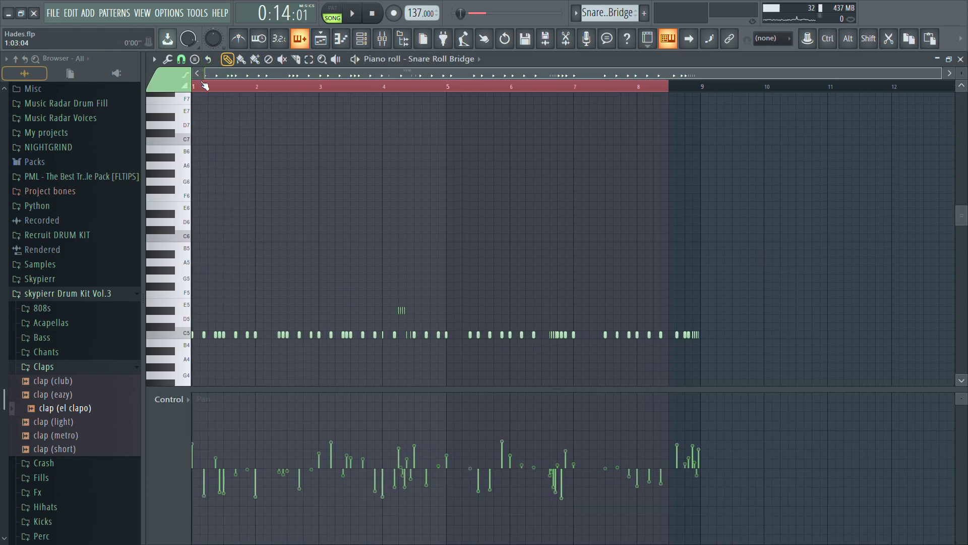
scroll(339, 216, "down", 3)
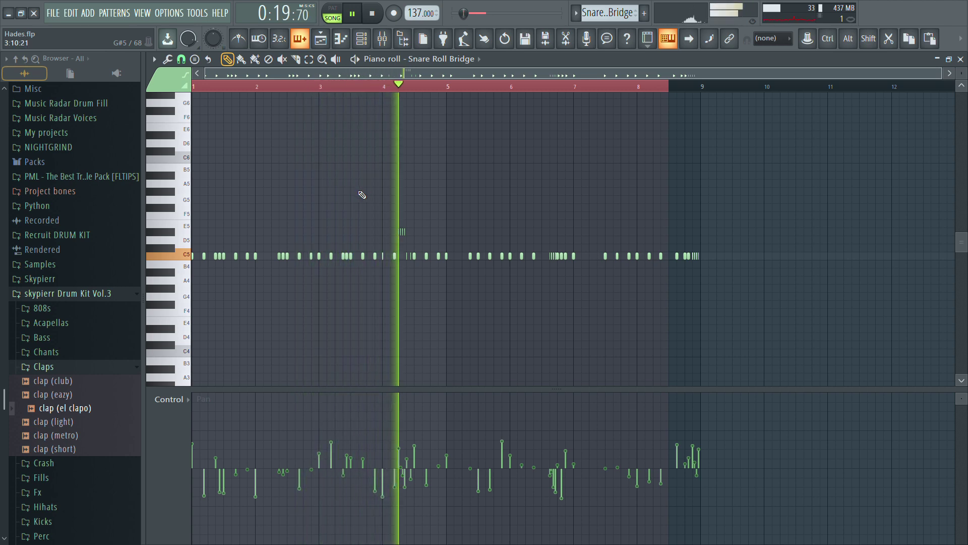
key("space")
left_click(321, 39)
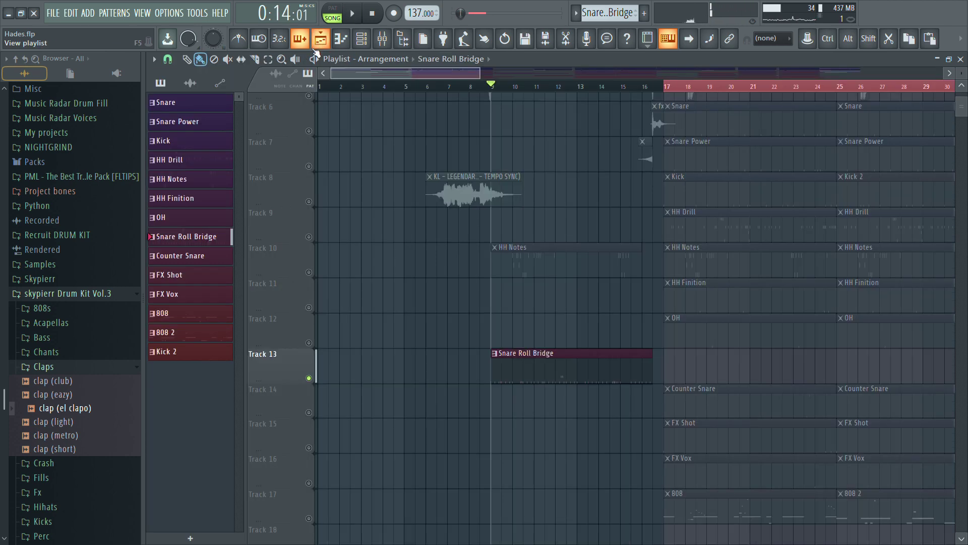
Step: Solo Track 12 and unmute Tracks 11 up through 6 alongside it in the playlist
scroll(564, 228, "right", 5)
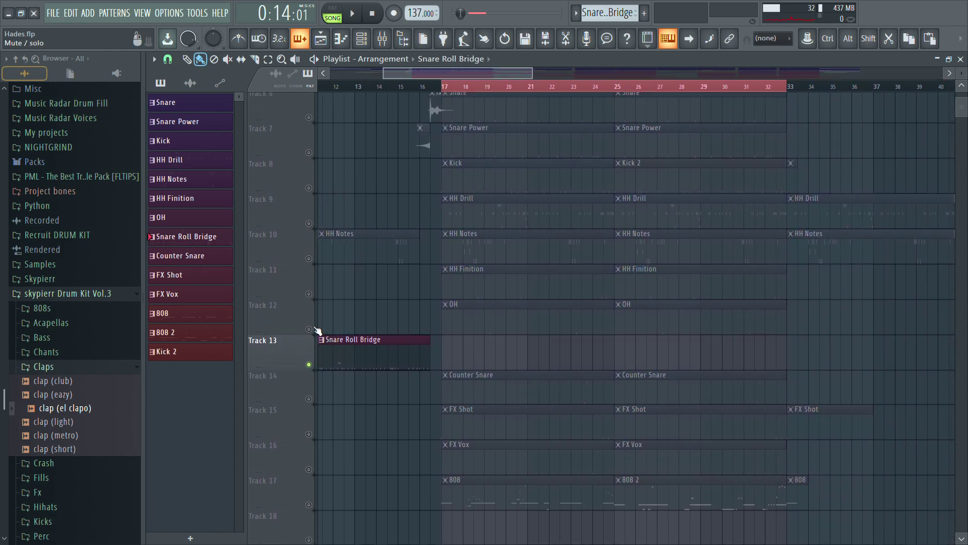
right_click(309, 329)
left_click(309, 293)
left_click(309, 259)
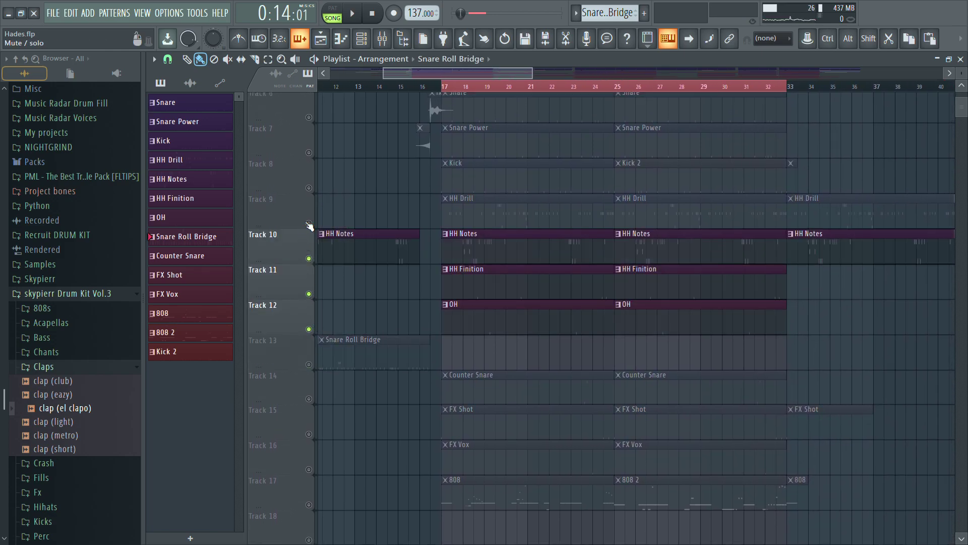
left_click(309, 223)
left_click(310, 187)
left_click(309, 152)
left_click(309, 117)
scroll(361, 218, "up", 2)
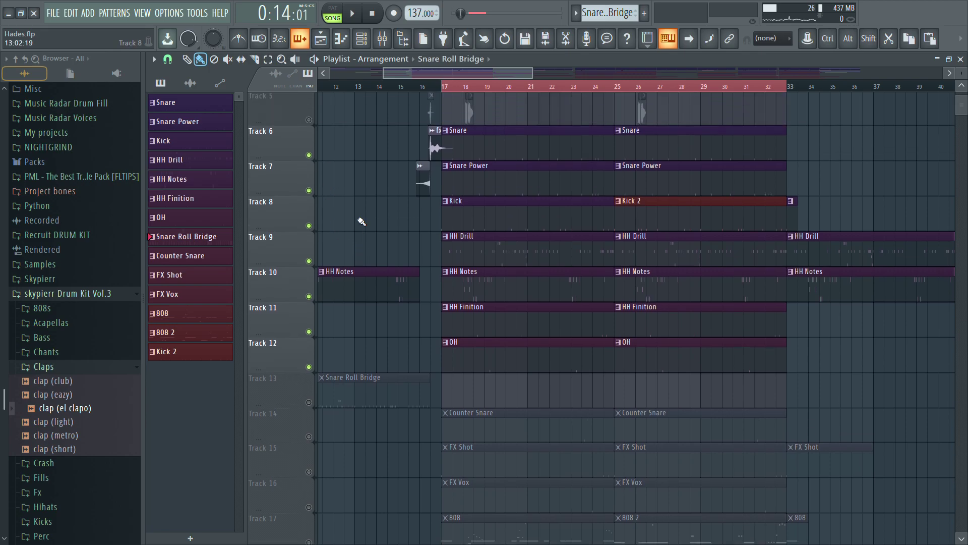
Step: Unmute Track 5 and Tracks 13 through 17 in the playlist so they sound alongside Tracks 6 to 12
left_click(309, 152)
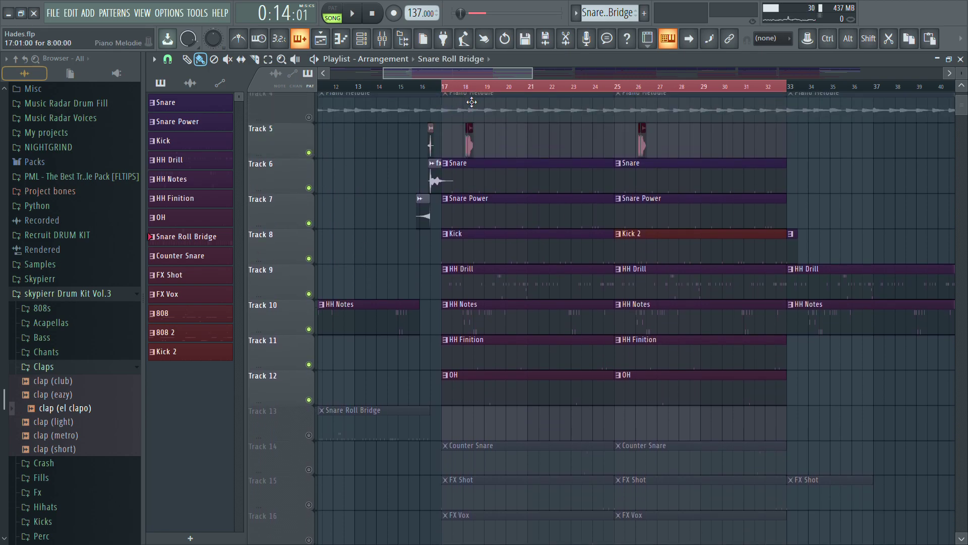
scroll(504, 353, "down", 4)
left_click(309, 328)
left_click(309, 294)
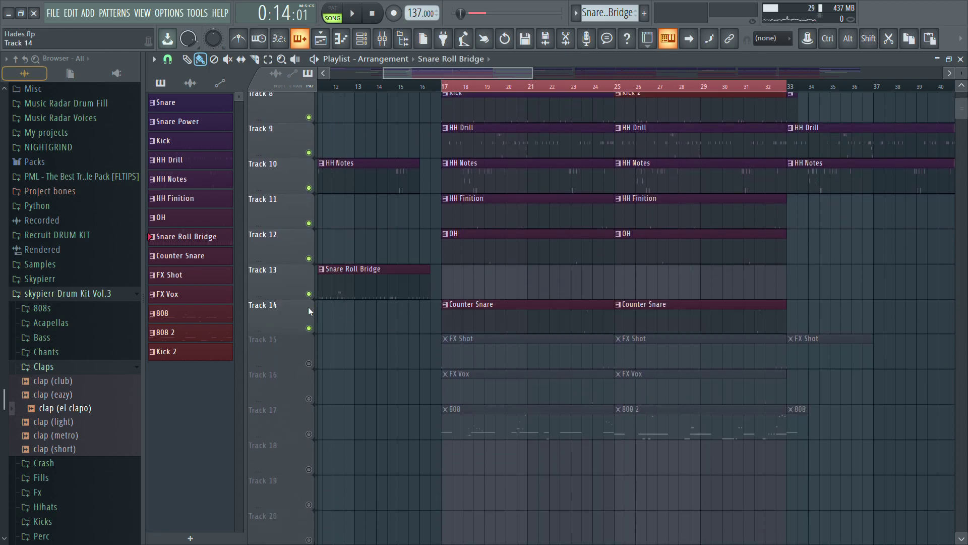
left_click_drag(309, 363, 309, 434)
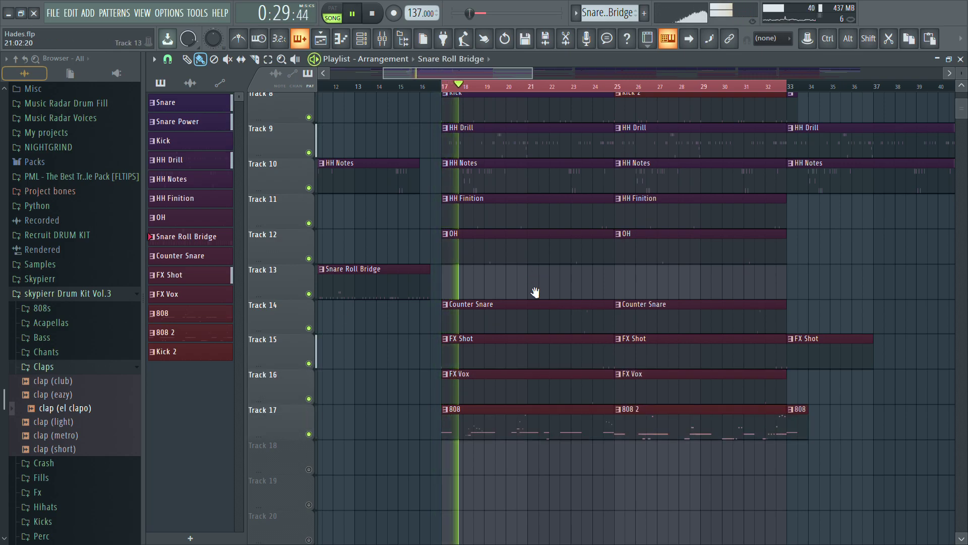
Step: Play the drum and 808 tracks together from bar 17 while looking over the playlist arrangement, and stop playback
scroll(535, 291, "up", 5)
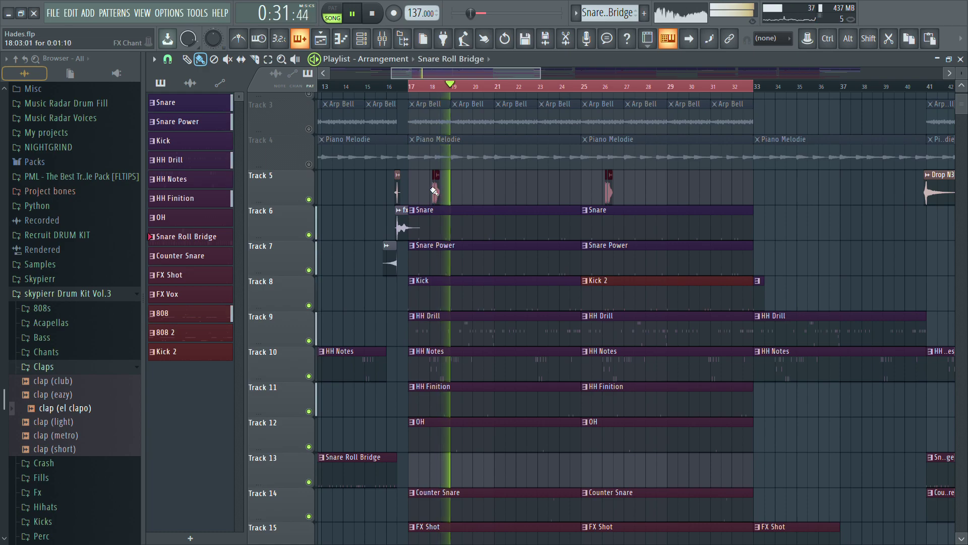
scroll(540, 187, "down", 2)
scroll(519, 146, "down", 4)
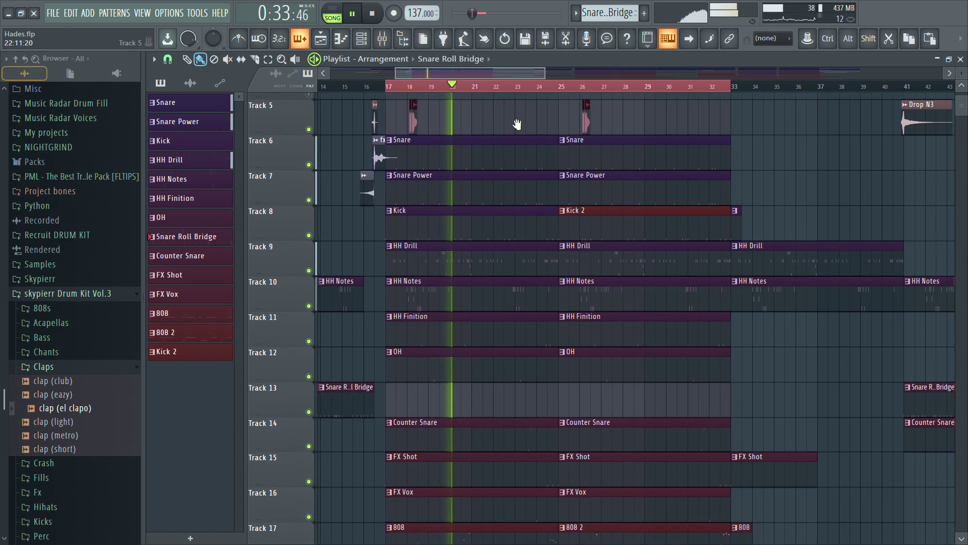
scroll(512, 123, "down", 2)
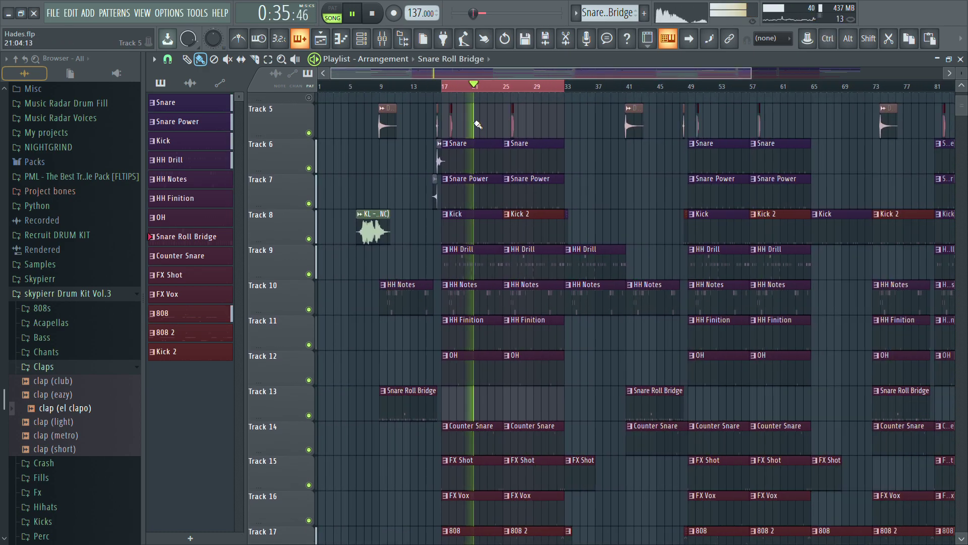
scroll(480, 123, "down", 2)
scroll(477, 124, "up", 1)
scroll(478, 125, "up", 2)
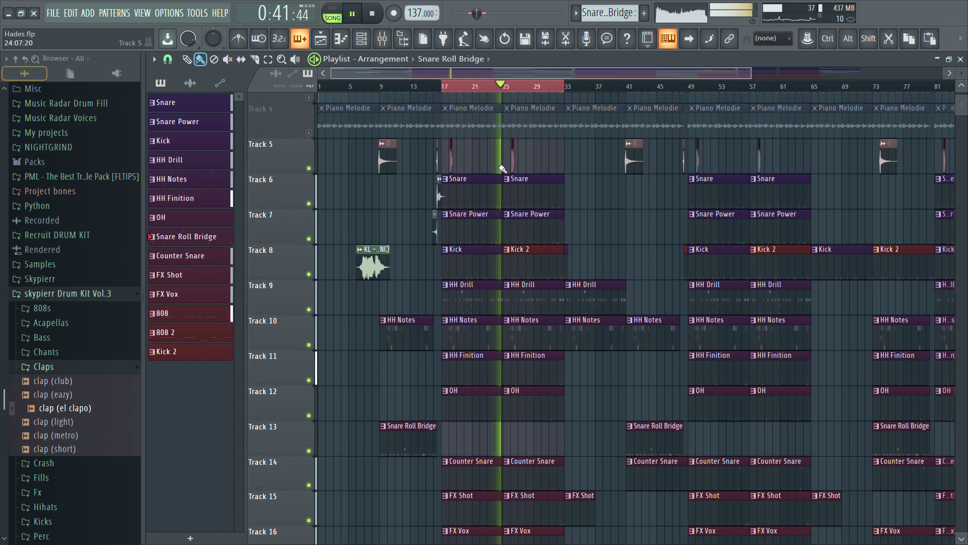
scroll(484, 167, "up", 3)
key("space")
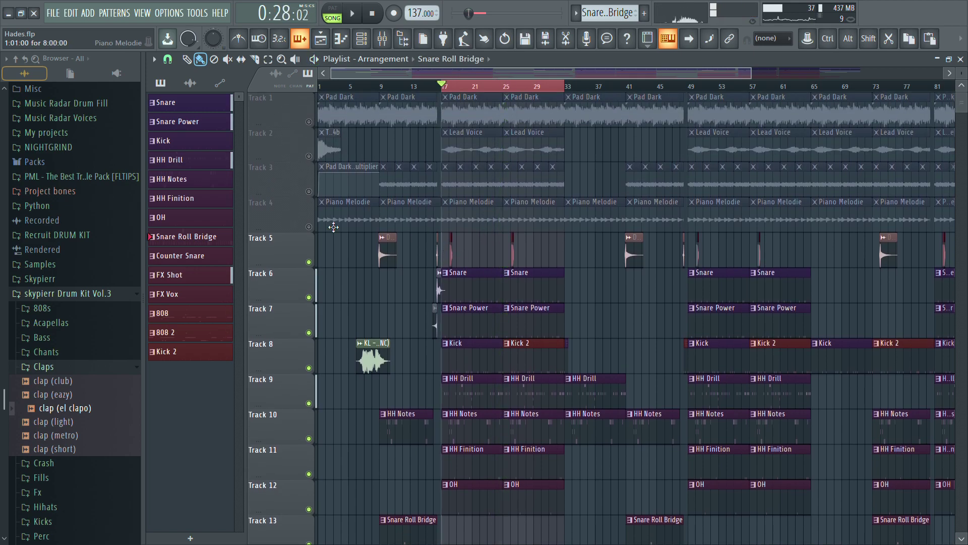